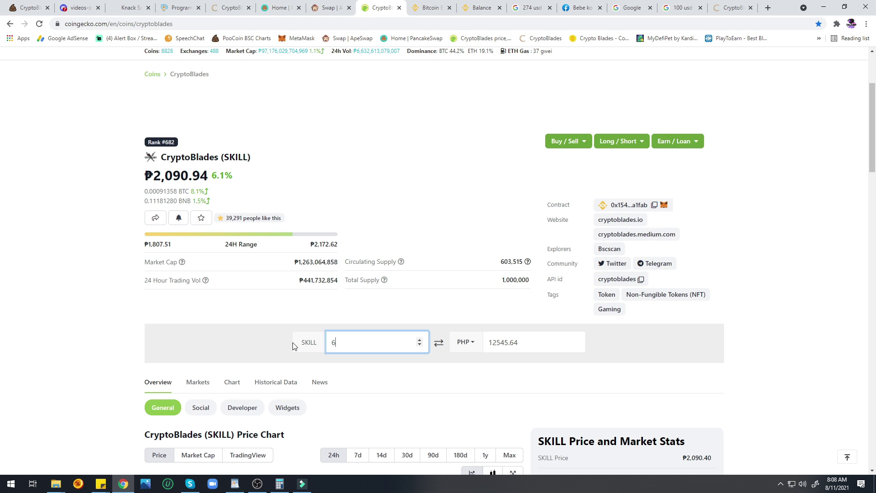
# Step: Convert 6.5 SKILL to Philippine pesos in CoinGecko's converter, giving 13591.11 PHP
pyautogui.write('.5')
pyautogui.press('Tab')
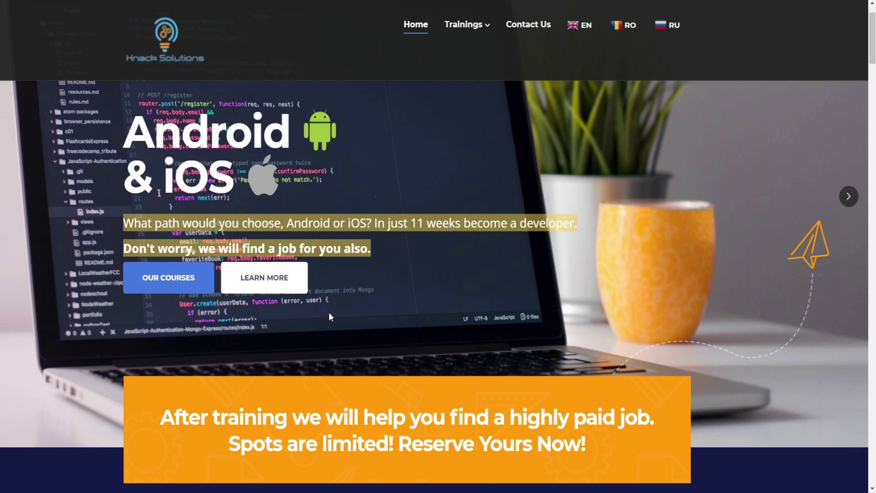
# Step: Advance the Knack Solutions hero banner to the next slide, the Android & iOS training promo
pyautogui.scroll(-2, 314, 320)
pyautogui.scroll(2, 314, 320)
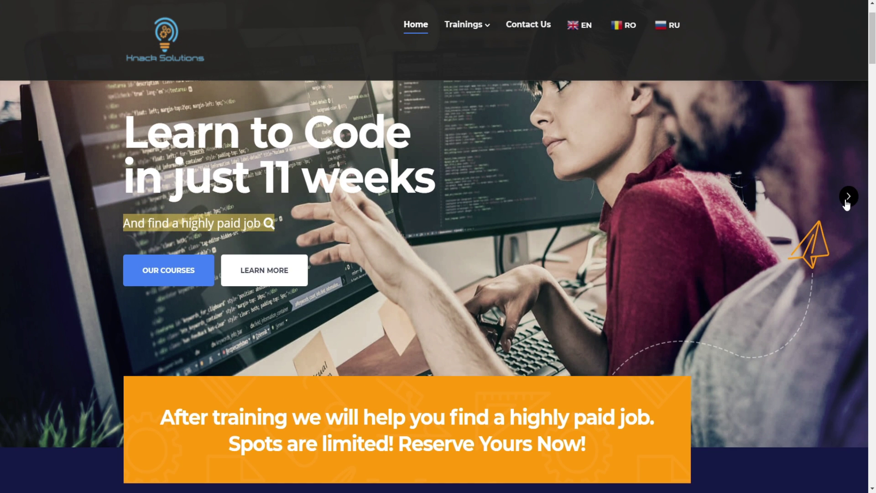
pyautogui.click(846, 201)
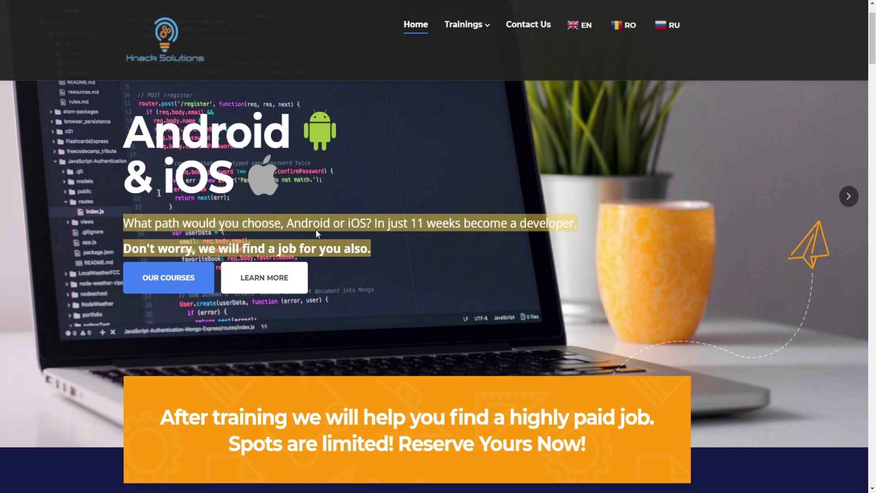
# Step: Scroll the Knack Solutions homepage to the testimonials and partner logos, then leave the site
pyautogui.scroll(-2, 650, 289)
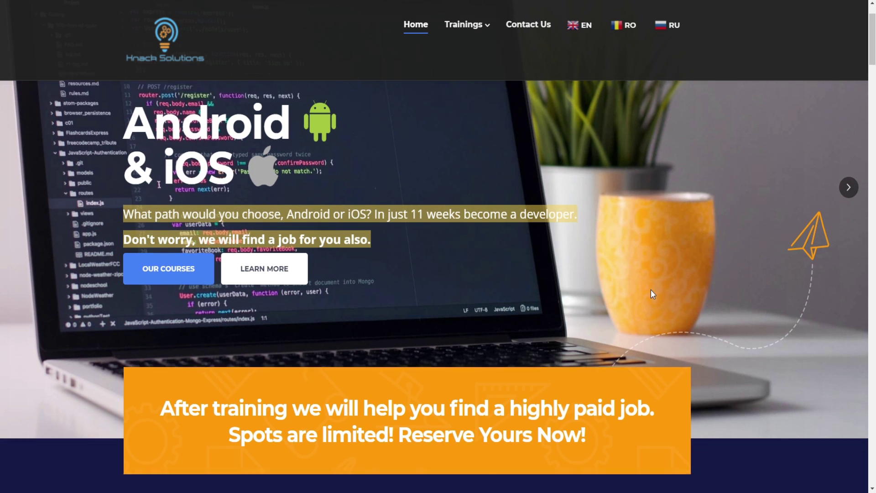
pyautogui.scroll(-2, 649, 290)
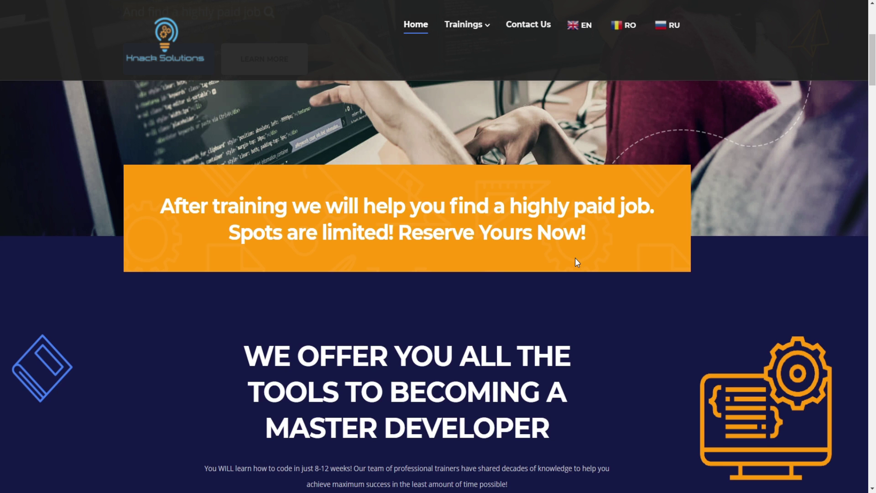
pyautogui.scroll(-10, 471, 341)
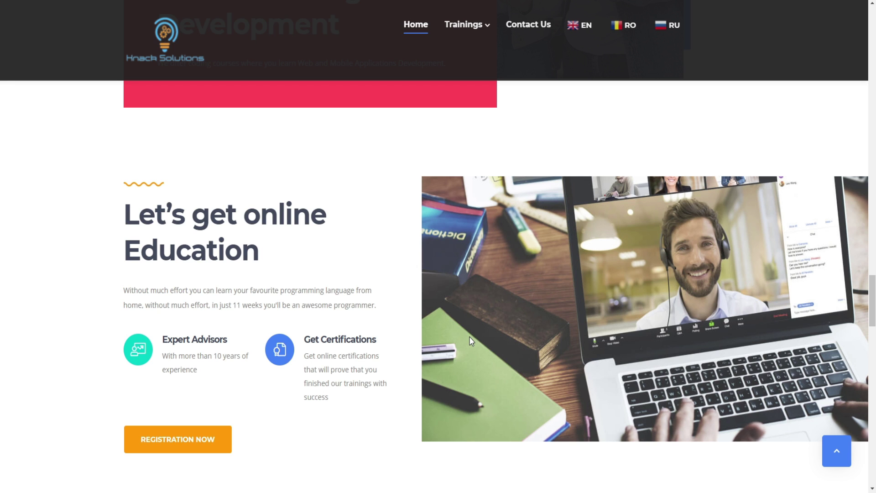
pyautogui.scroll(-9, 471, 338)
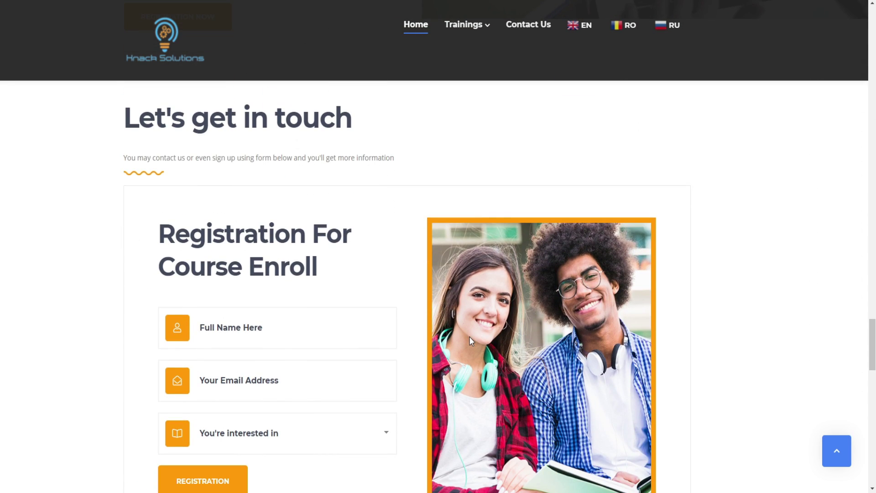
pyautogui.scroll(-10, 469, 341)
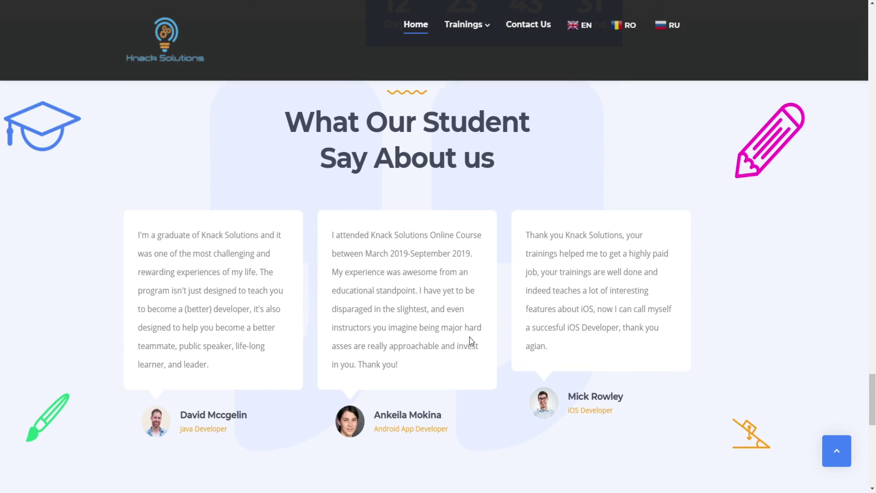
pyautogui.scroll(-5, 470, 339)
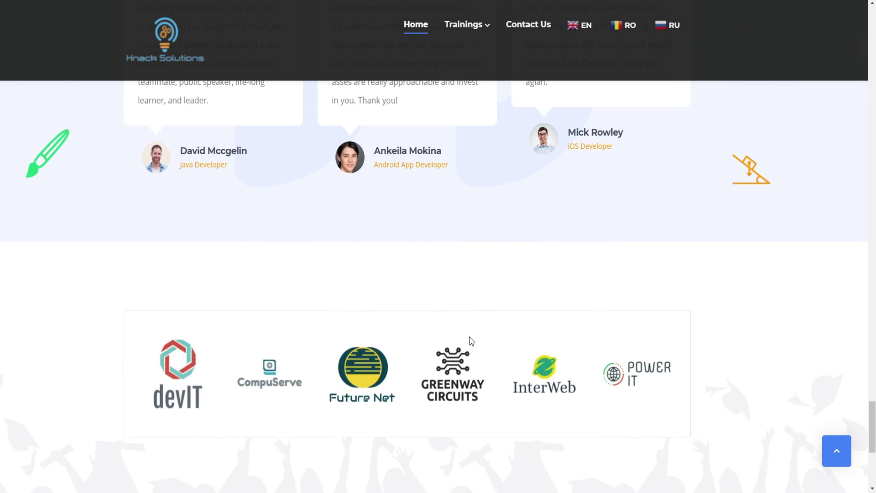
pyautogui.scroll(1, 471, 341)
pyautogui.scroll(-7, 471, 341)
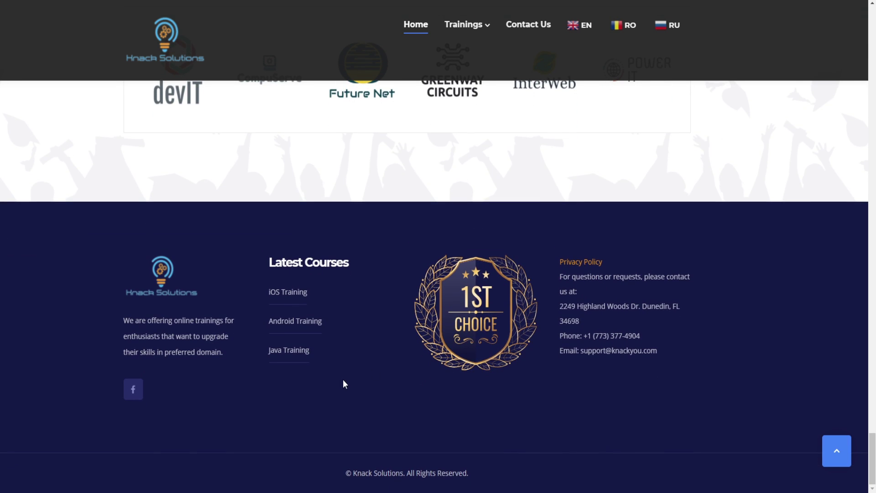
pyautogui.scroll(3, 337, 381)
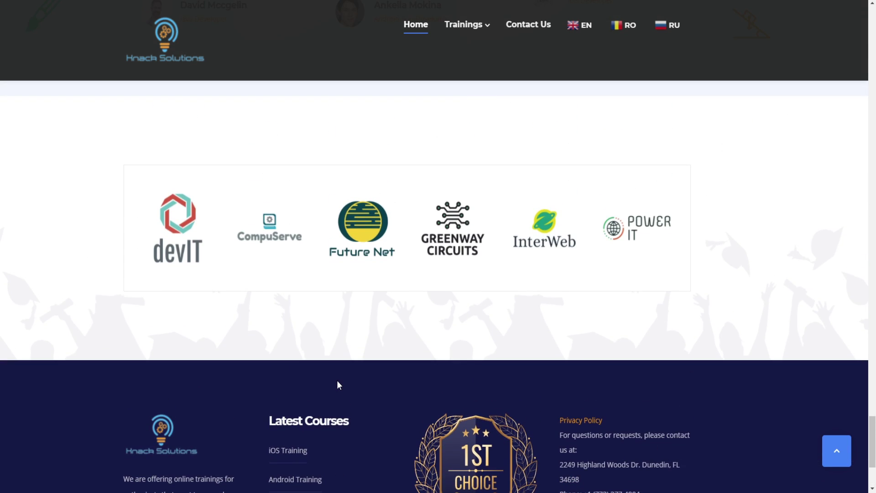
pyautogui.scroll(-1, 337, 381)
pyautogui.scroll(1, 337, 383)
pyautogui.scroll(2, 337, 384)
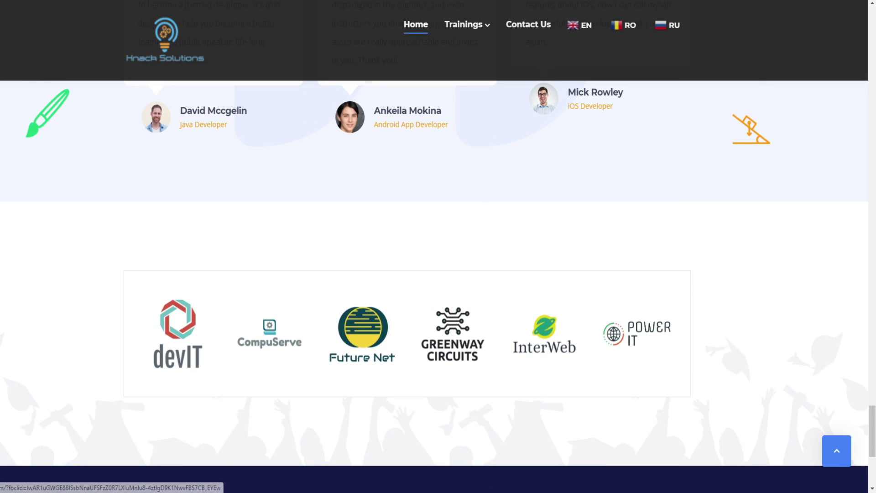
pyautogui.hotkey('alt', 'Tab')
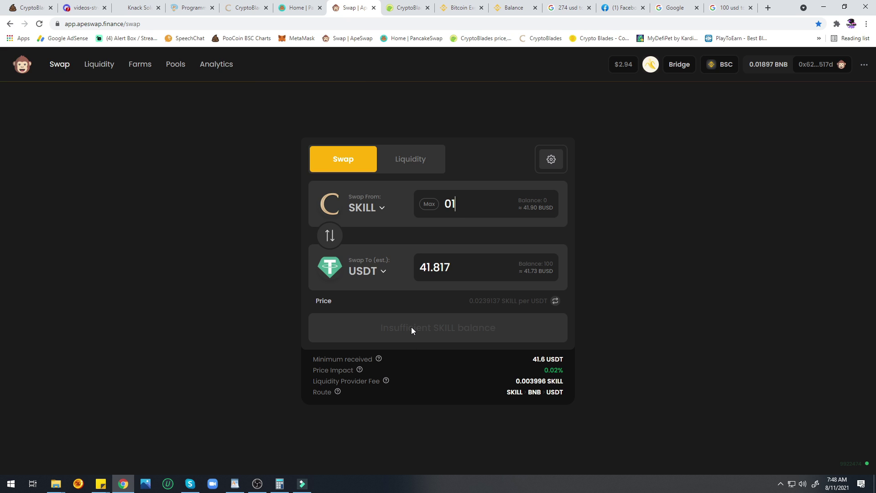
# Step: Clear the ApeSwap amount and set PancakeSwap to swap SKILL for USDT with no amount
pyautogui.press('BackSpace')
pyautogui.press('BackSpace')
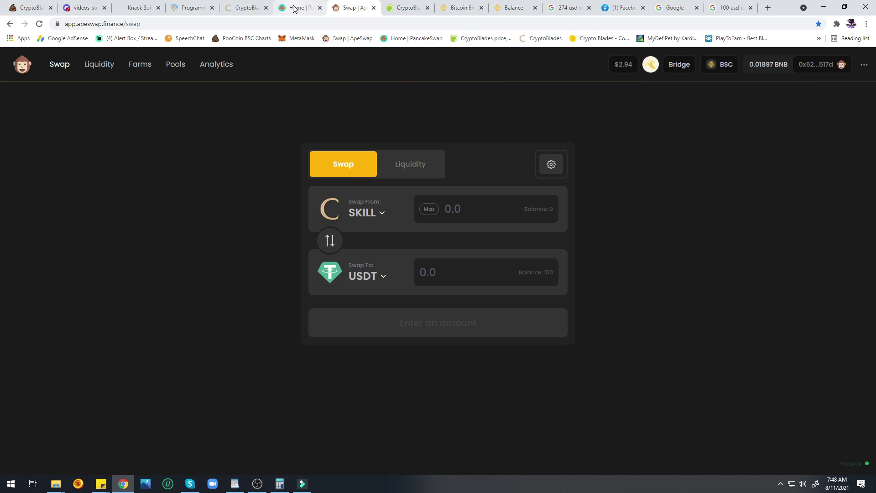
pyautogui.click(297, 7)
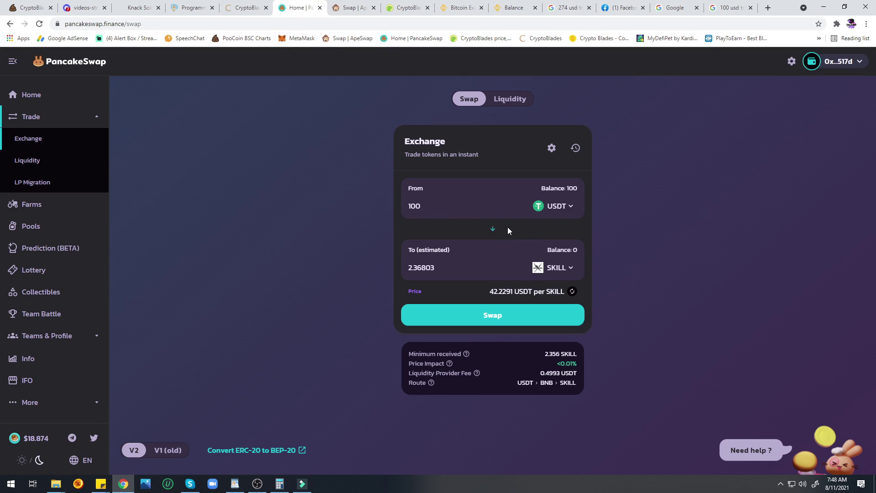
pyautogui.click(493, 229)
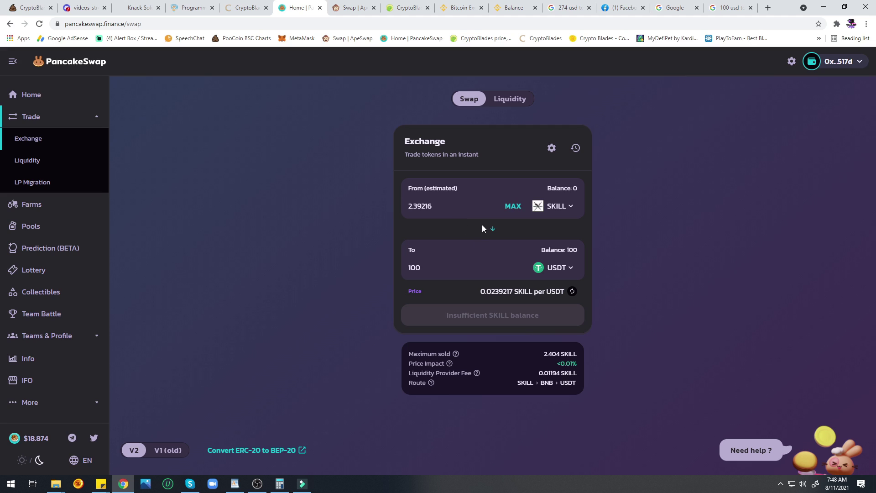
pyautogui.click(513, 206)
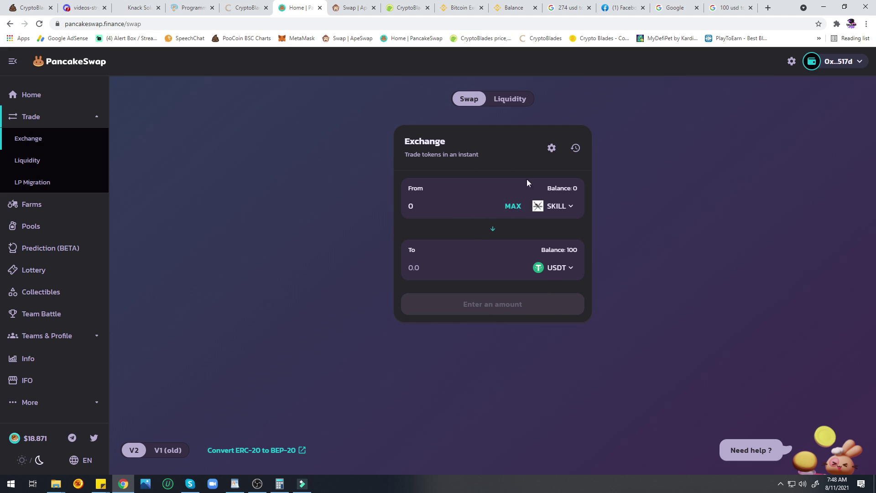
# Step: Open MetaMask and scroll its assets to find the 274.101 USDT balance
pyautogui.click(836, 24)
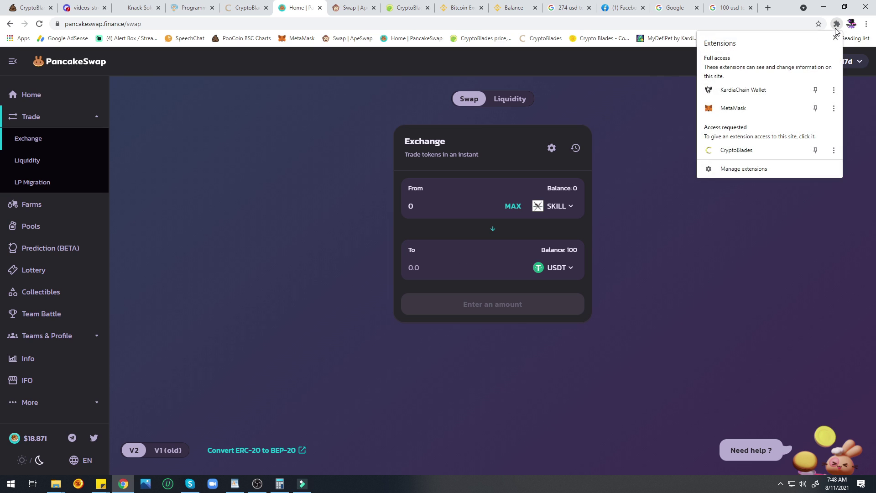
pyautogui.click(735, 127)
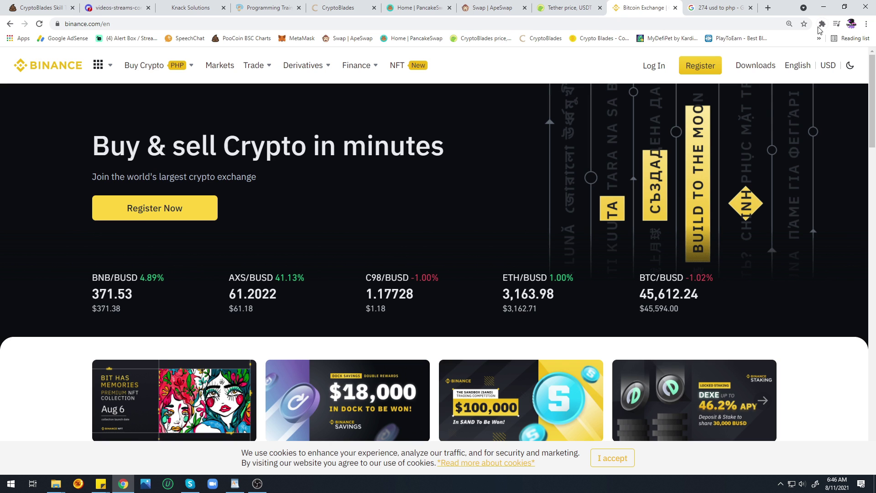
pyautogui.click(822, 25)
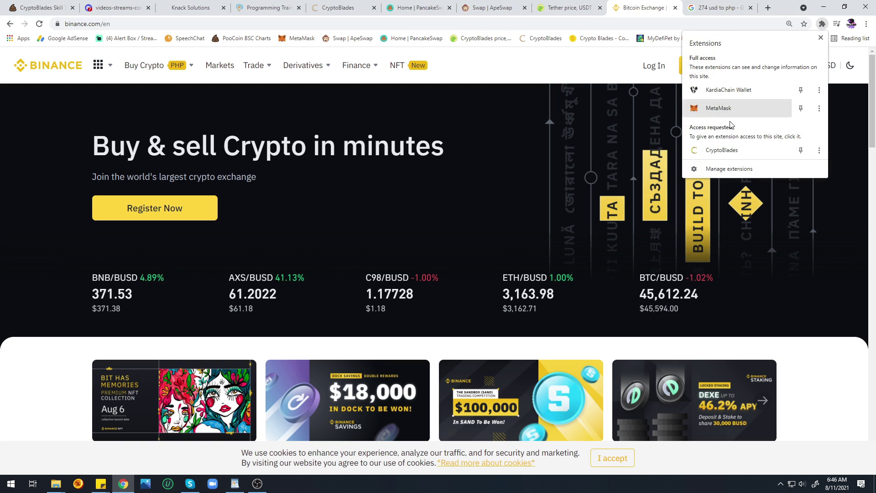
pyautogui.click(723, 114)
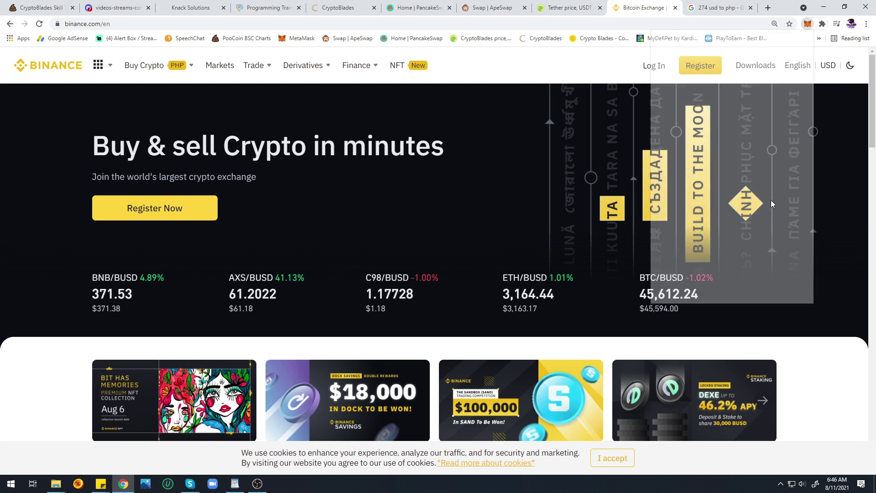
pyautogui.scroll(-5, 758, 216)
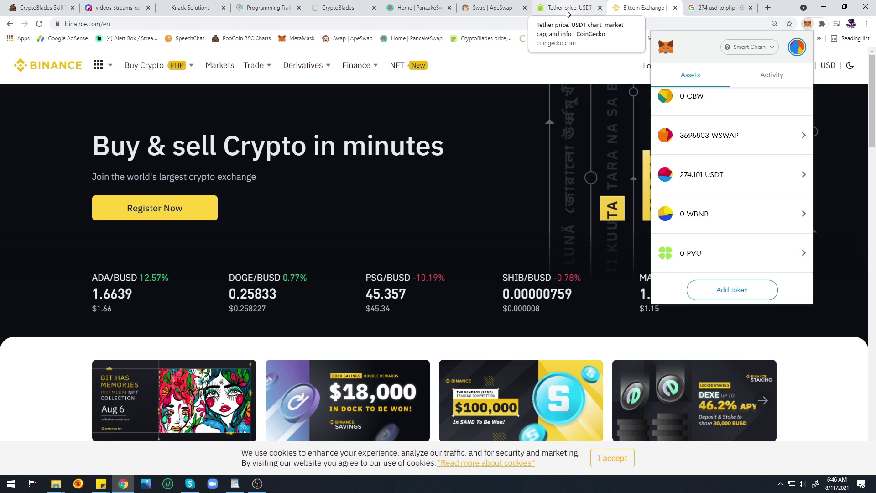
# Step: Log in to Binance, solve the slider puzzle, and enter the SMS verification code
pyautogui.click(649, 67)
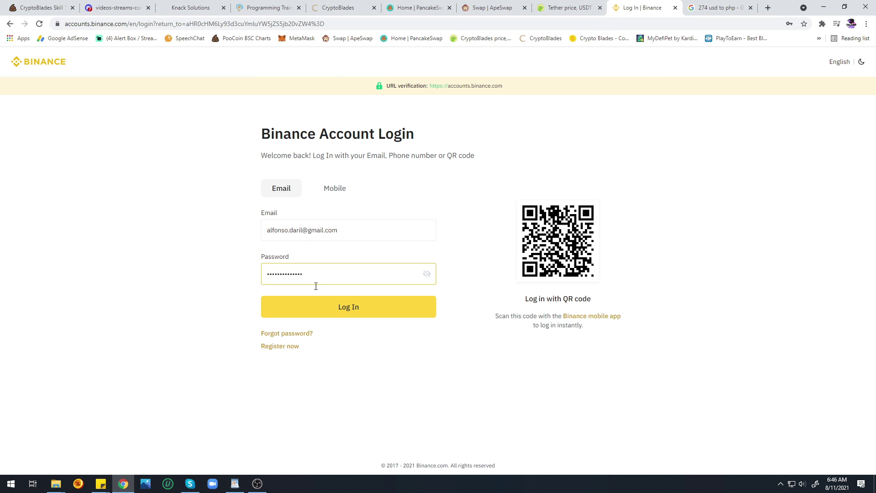
pyautogui.click(346, 307)
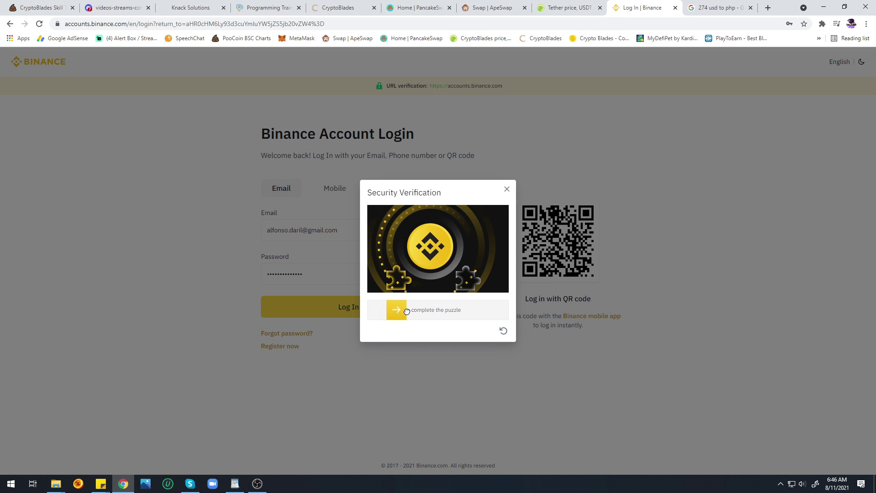
pyautogui.moveTo(407, 312); pyautogui.dragTo(470, 312)
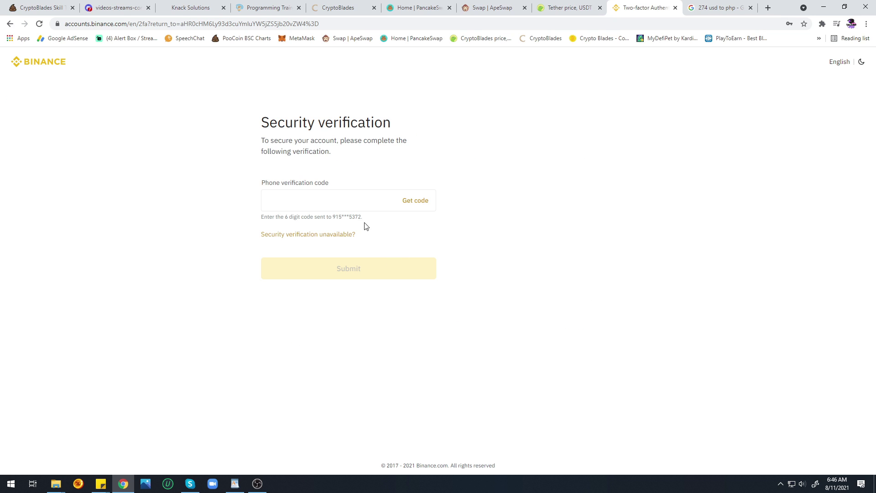
pyautogui.click(334, 198)
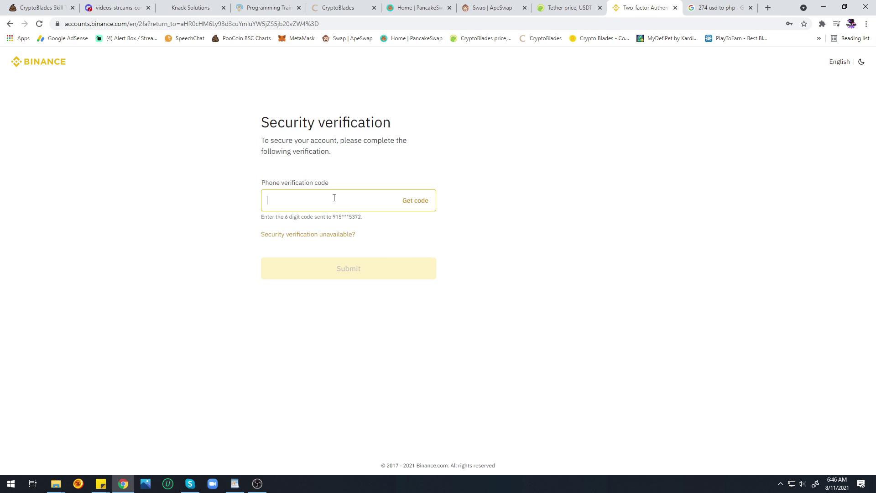
pyautogui.click(408, 202)
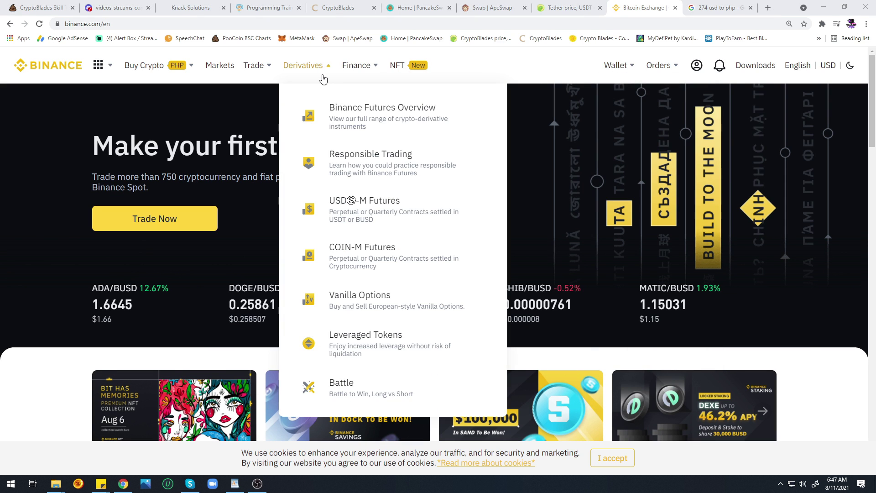
# Step: Open the Fiat and Spot wallet and start a crypto deposit
pyautogui.moveTo(614, 75)
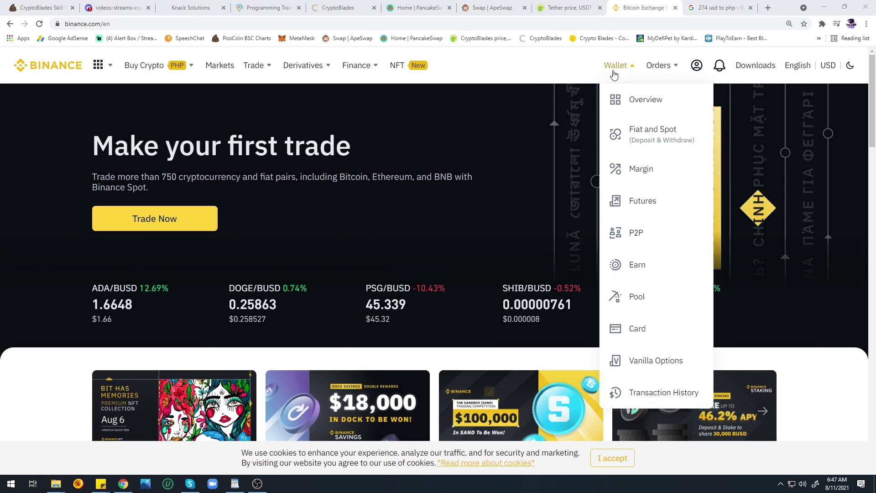
pyautogui.click(638, 135)
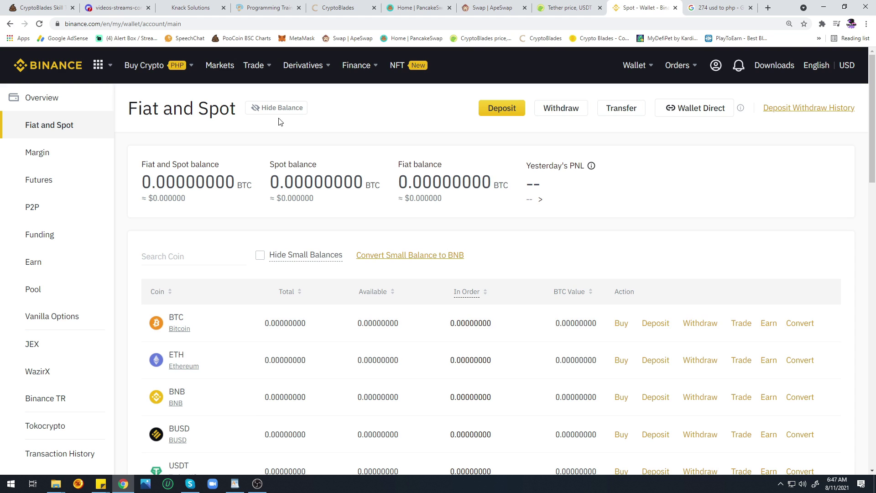
pyautogui.click(502, 111)
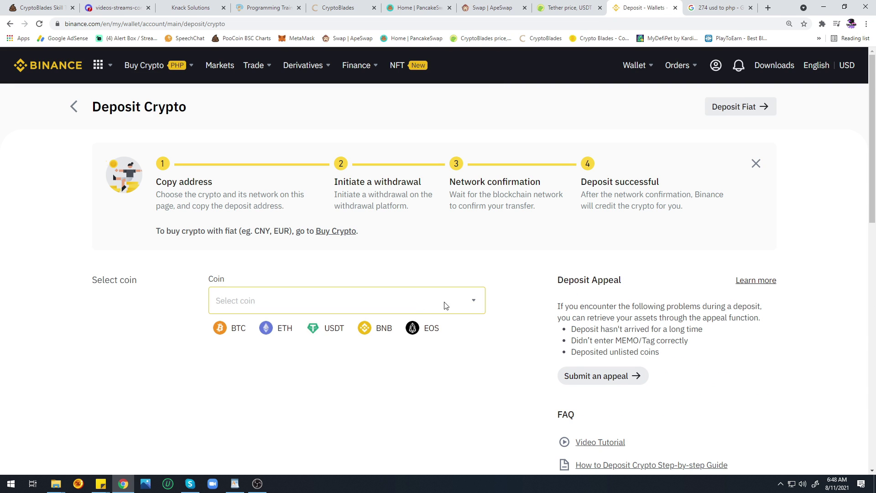
# Step: Choose USDT on the BSC (BEP20) network so its deposit address appears
pyautogui.scroll(-2, 434, 303)
pyautogui.click(293, 210)
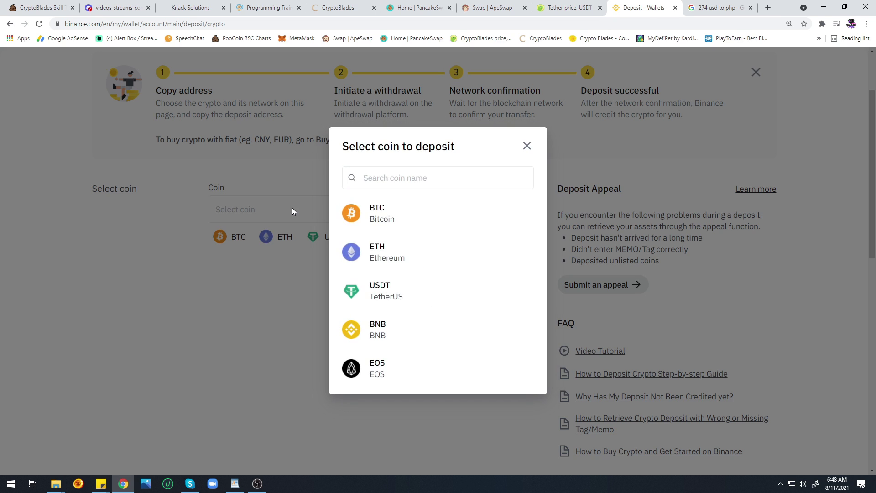
pyautogui.click(410, 288)
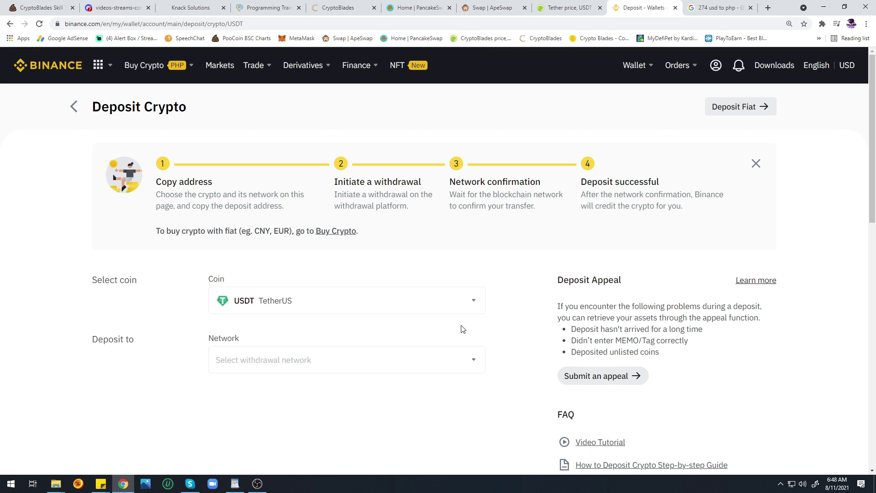
pyautogui.scroll(-1, 456, 325)
pyautogui.click(309, 315)
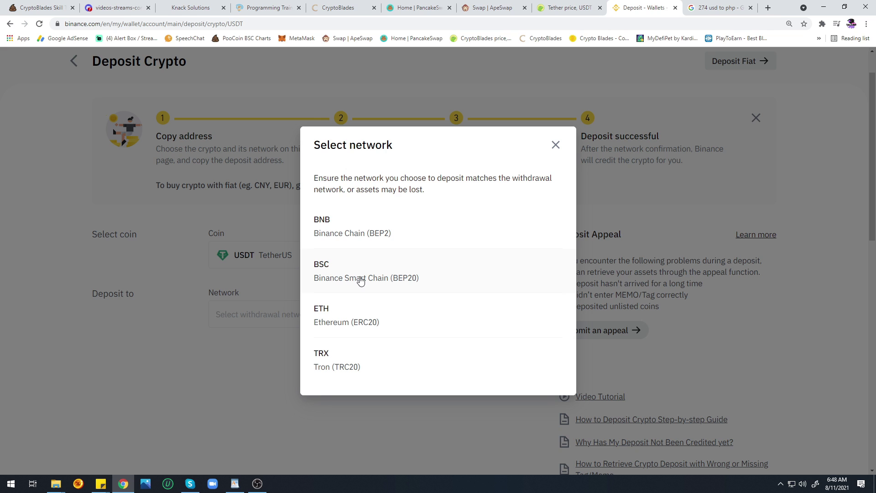
pyautogui.click(361, 280)
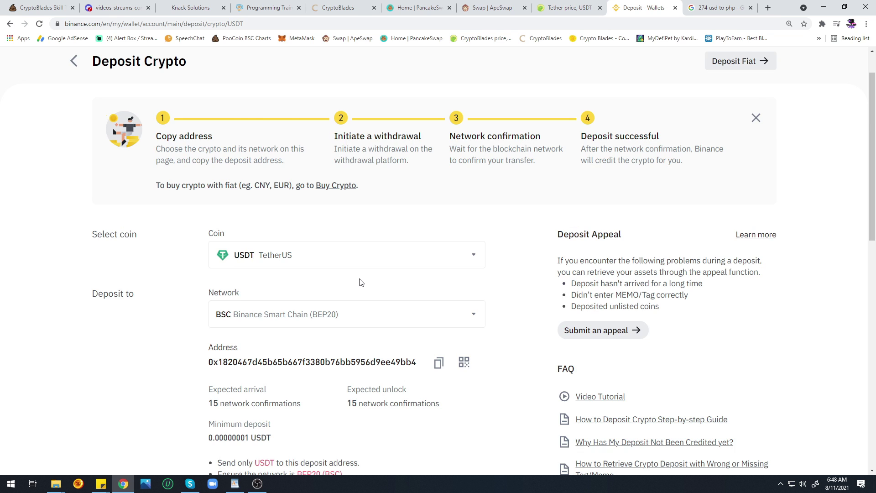
pyautogui.scroll(-3, 358, 280)
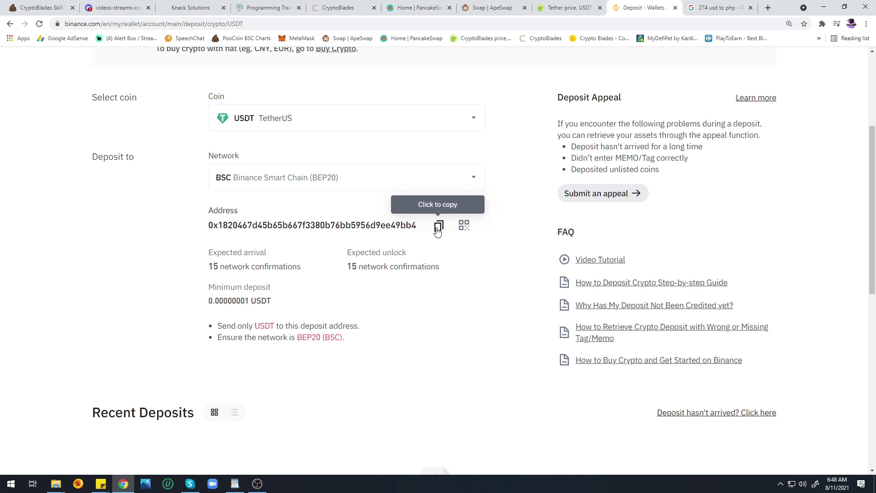
# Step: Copy the Binance USDT deposit address and start sending USDT from MetaMask
pyautogui.click(437, 231)
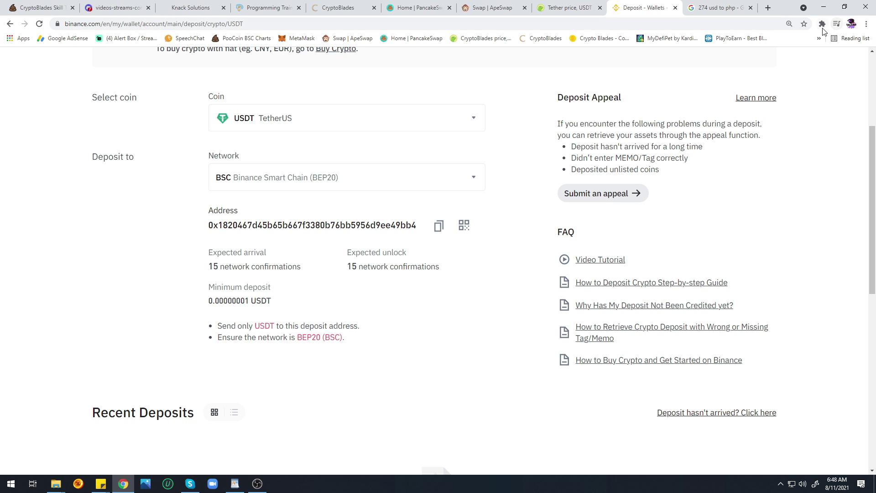
pyautogui.click(822, 27)
pyautogui.click(720, 108)
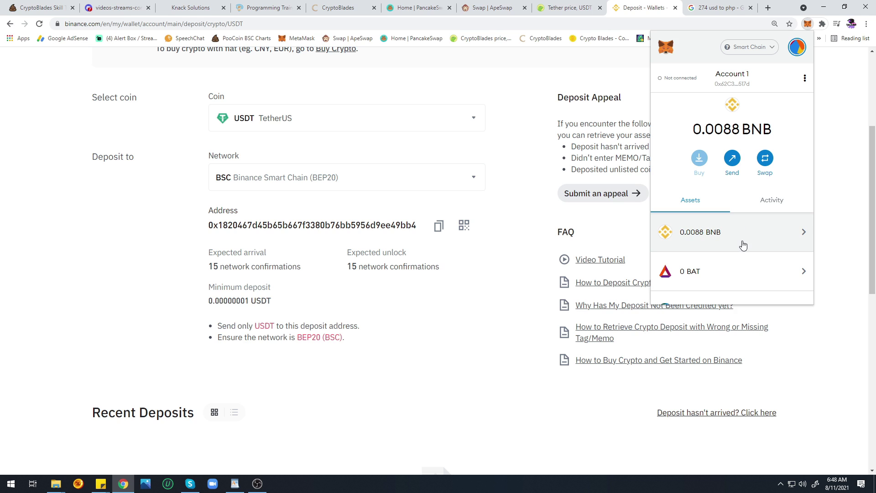
pyautogui.scroll(-5, 743, 247)
pyautogui.scroll(5, 744, 246)
pyautogui.scroll(-4, 744, 247)
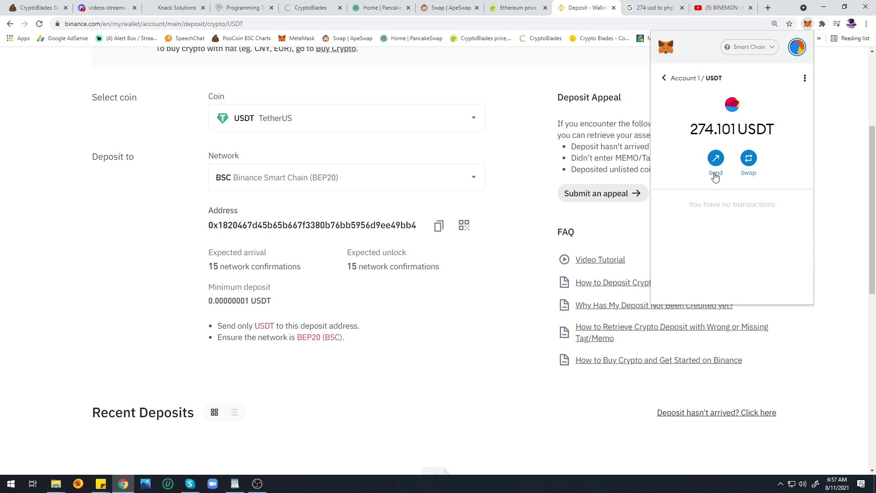
pyautogui.click(715, 170)
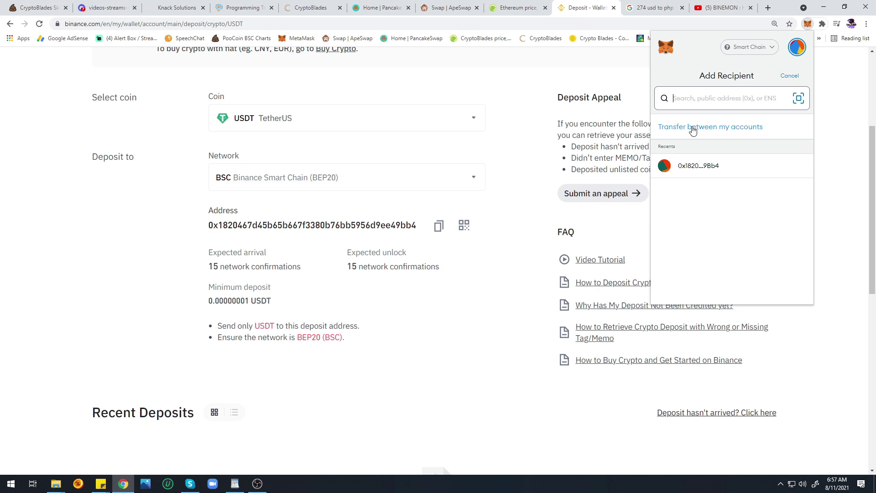
pyautogui.click(698, 161)
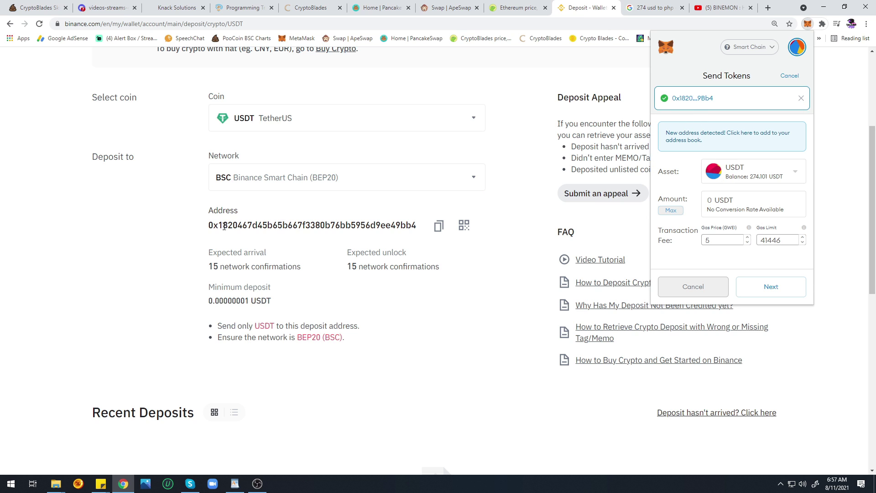
pyautogui.moveTo(210, 225); pyautogui.dragTo(233, 226)
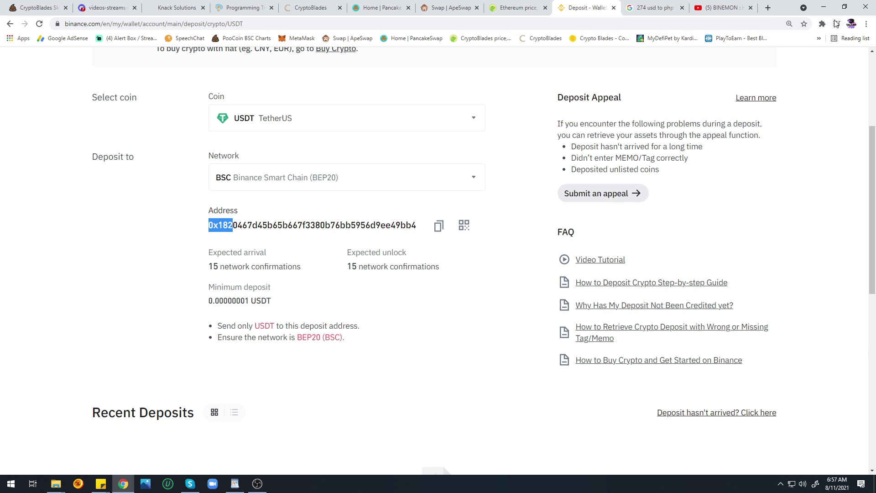
pyautogui.click(822, 25)
pyautogui.click(720, 109)
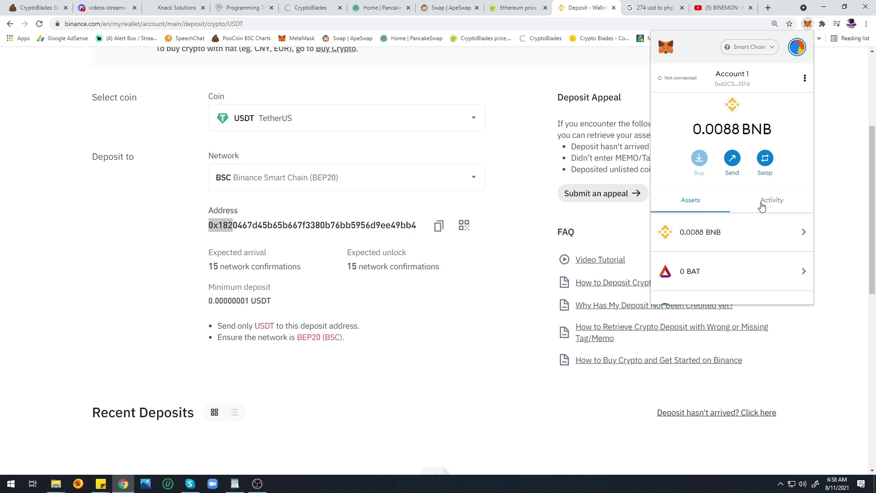
pyautogui.click(761, 207)
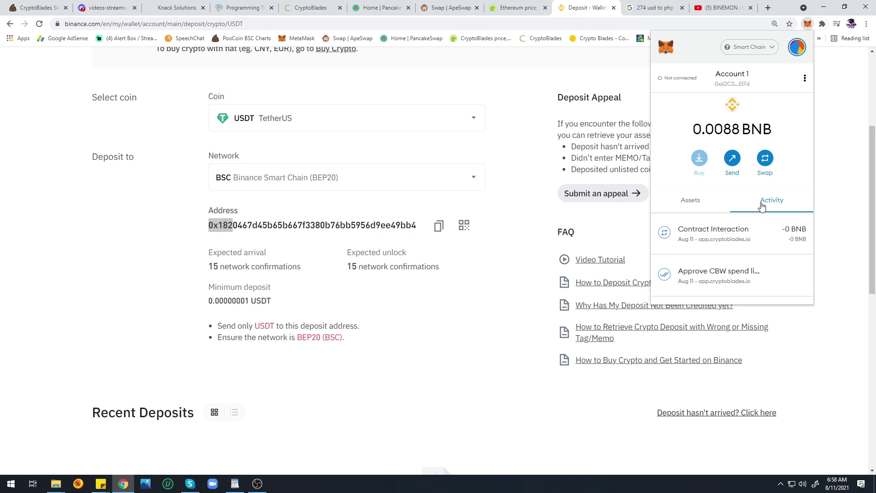
pyautogui.click(693, 201)
pyautogui.scroll(-10, 713, 258)
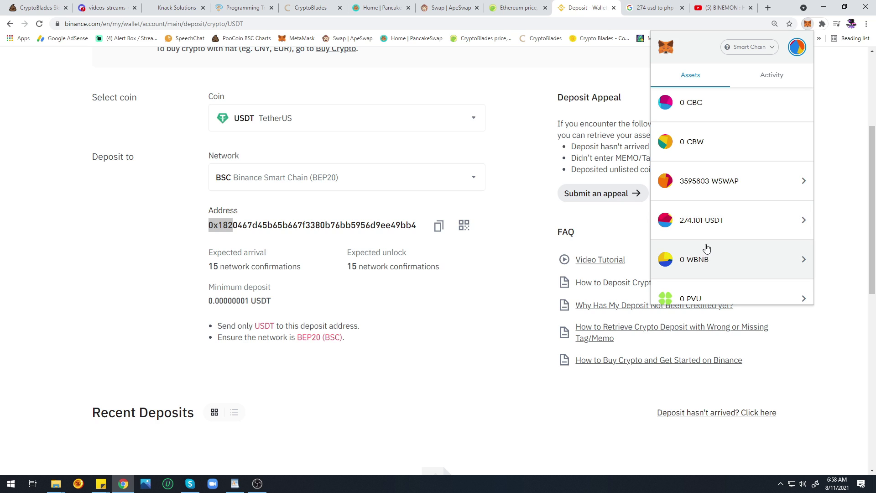
pyautogui.click(704, 235)
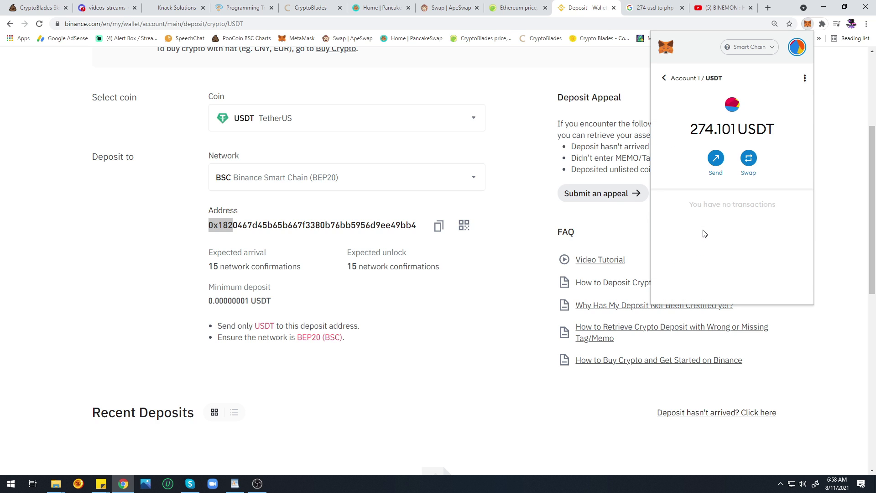
pyautogui.click(716, 163)
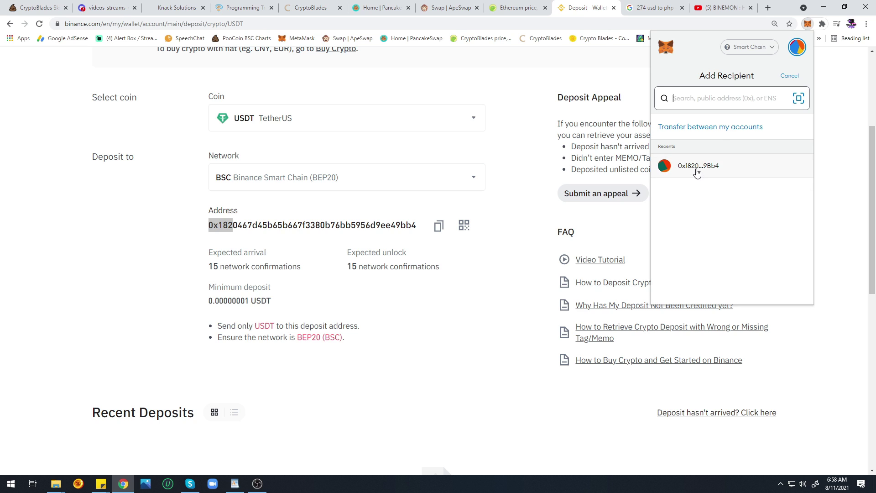
# Step: Send 170 USDT from MetaMask to the recent Binance deposit address and confirm
pyautogui.click(697, 170)
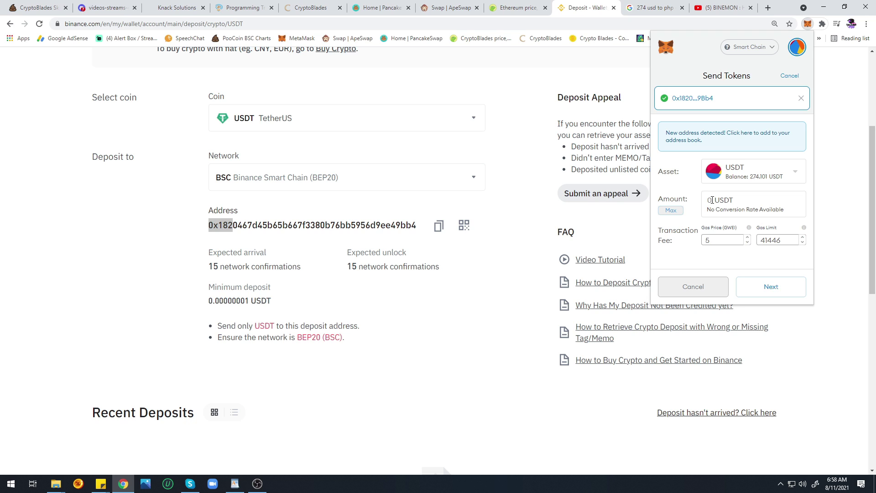
pyautogui.write('1000')
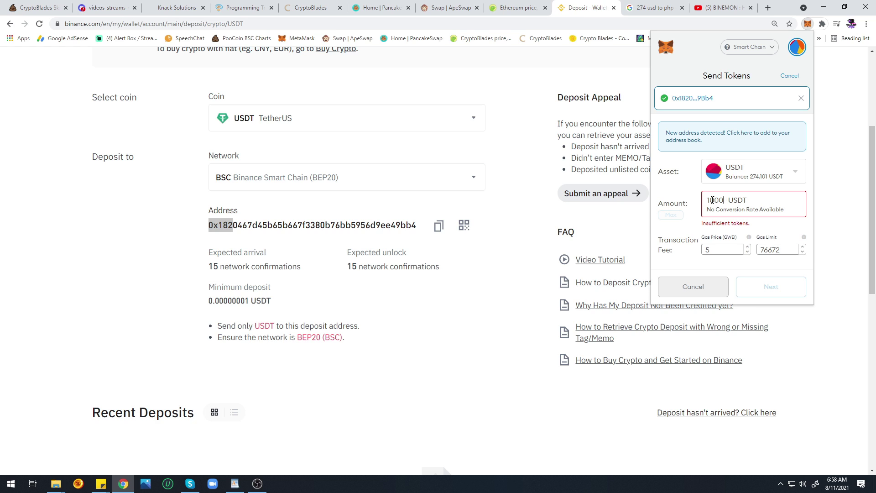
pyautogui.press('BackSpace')
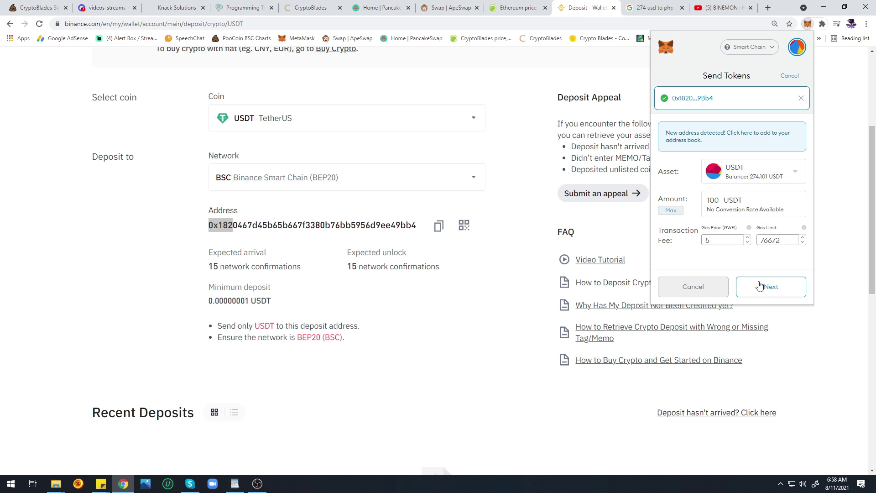
pyautogui.press('BackSpace')
pyautogui.press('BackSpace')
pyautogui.write('70')
pyautogui.click(761, 286)
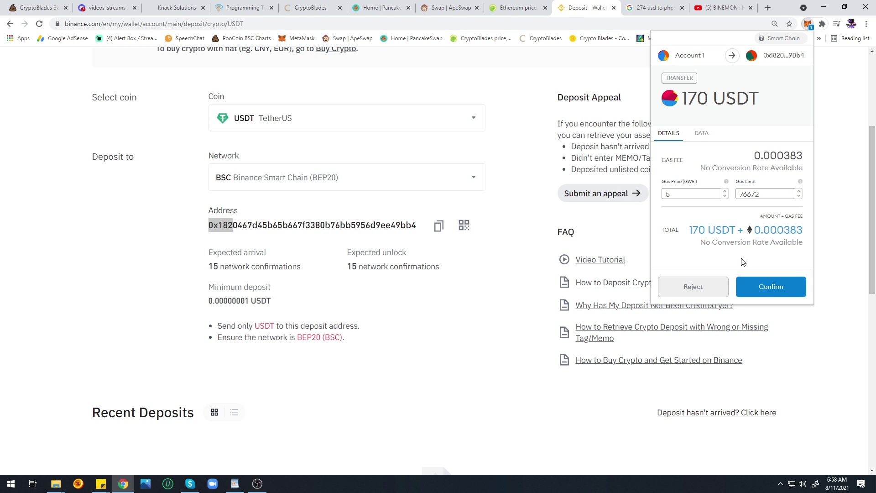
pyautogui.click(770, 288)
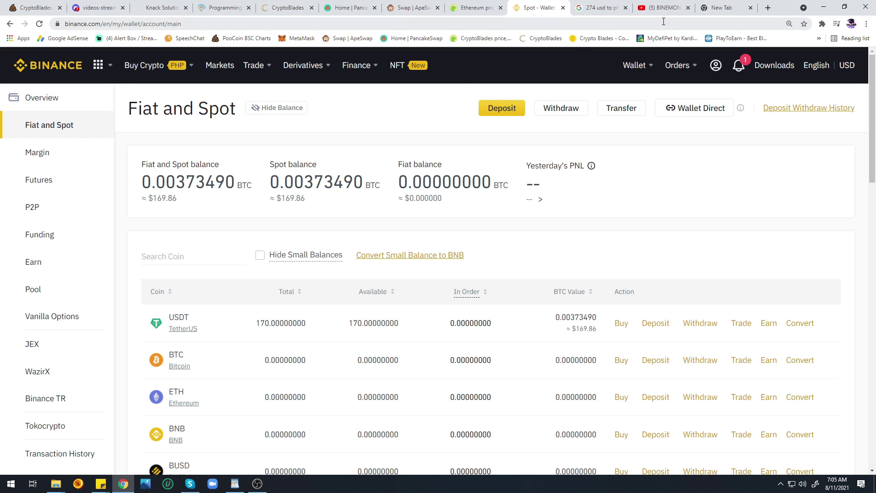
# Step: Transfer the full 170 USDT from Fiat and Spot into the P2P wallet using MAX
pyautogui.click(53, 209)
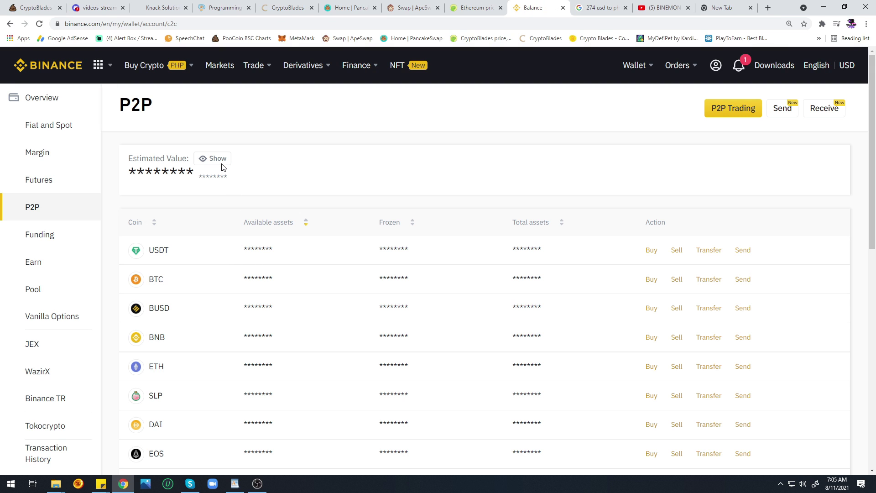
pyautogui.click(219, 162)
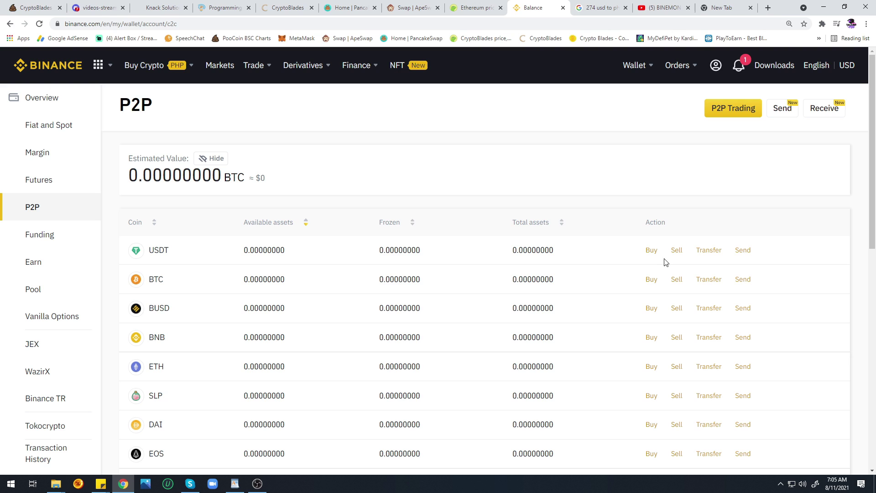
pyautogui.click(709, 251)
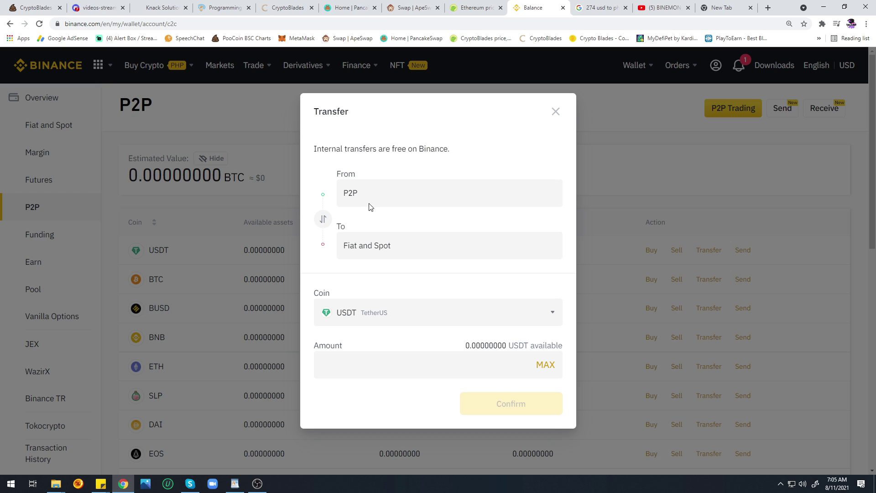
pyautogui.click(325, 221)
pyautogui.click(543, 368)
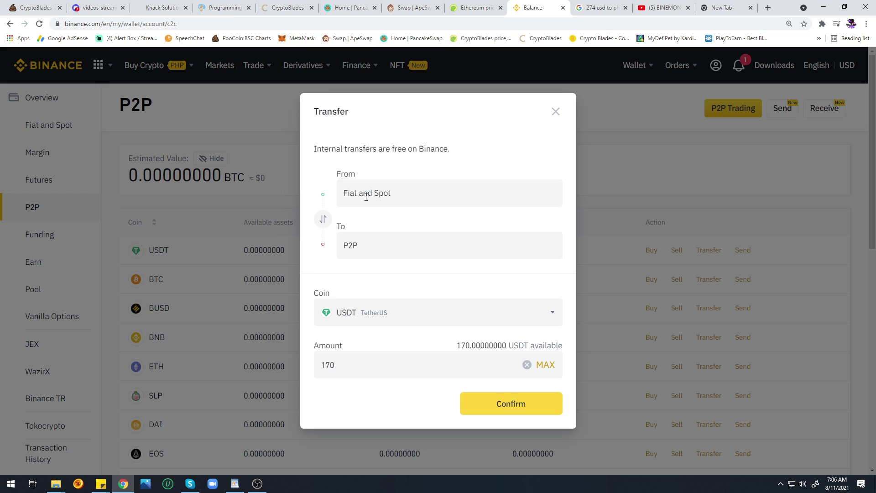
pyautogui.click(505, 401)
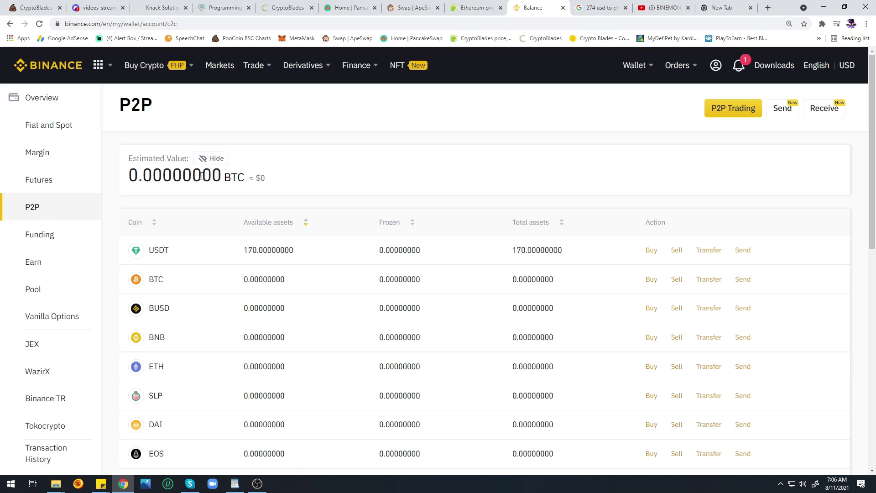
# Step: Open the P2P market and show sell-USDT offers priced in PHP
pyautogui.click(677, 252)
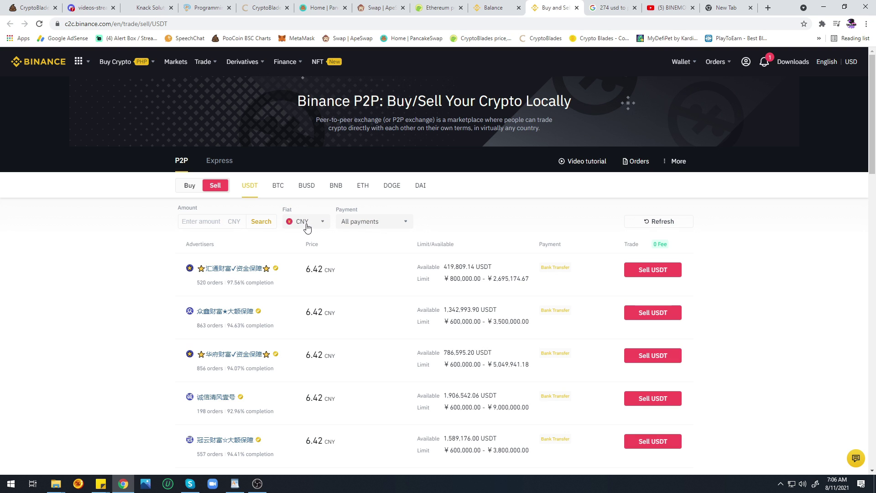
pyautogui.click(307, 228)
pyautogui.write('ph')
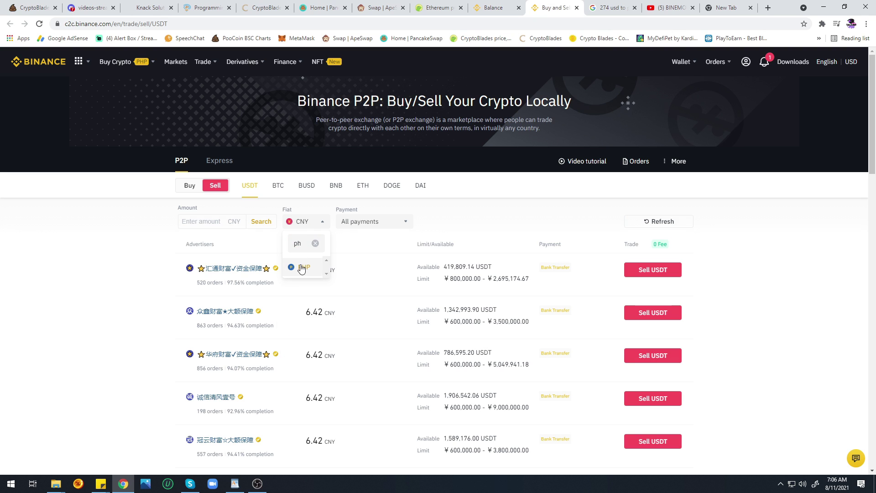
pyautogui.click(300, 267)
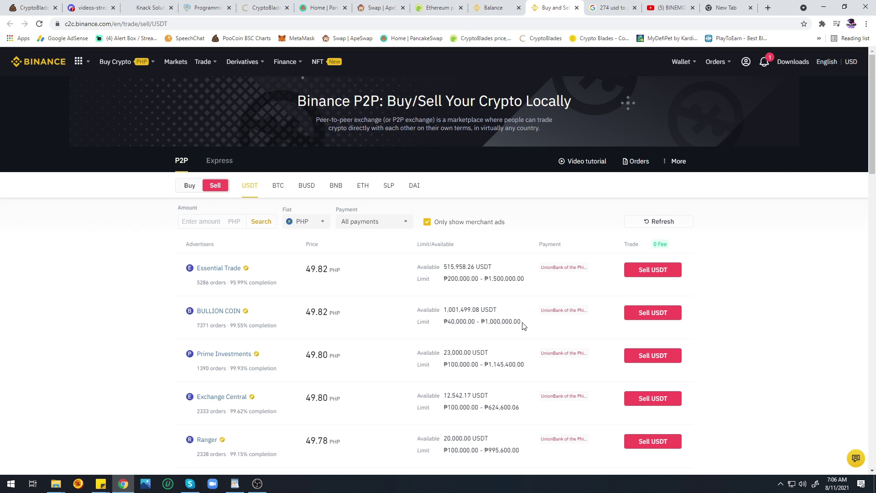
# Step: Browse the offers and go to page 3 to find the 49.17 PHP Gcash buyer
pyautogui.scroll(-1, 550, 342)
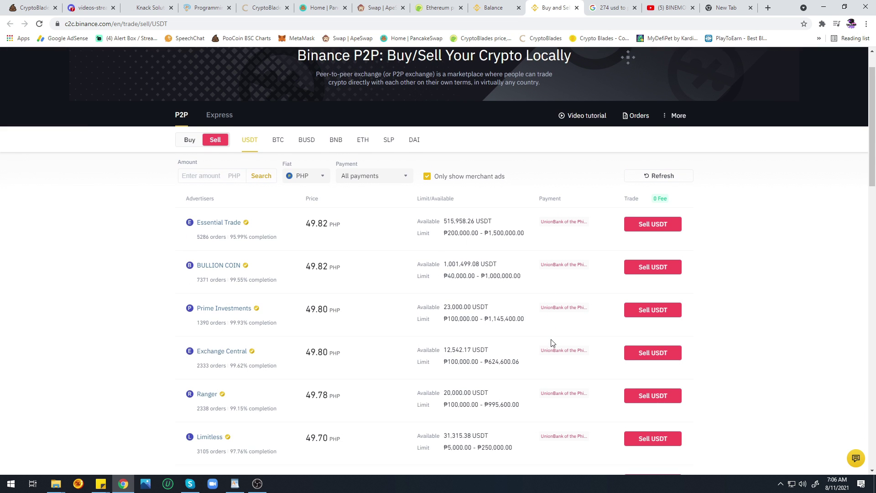
pyautogui.scroll(-5, 551, 342)
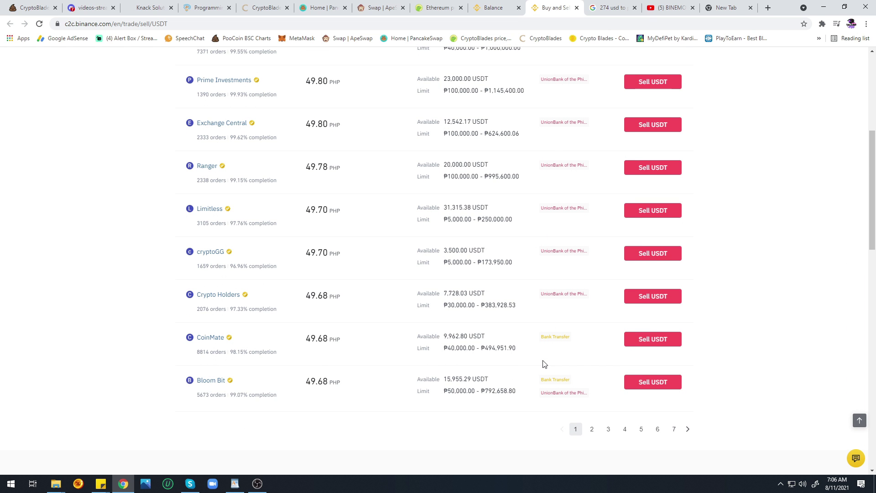
pyautogui.scroll(2, 543, 365)
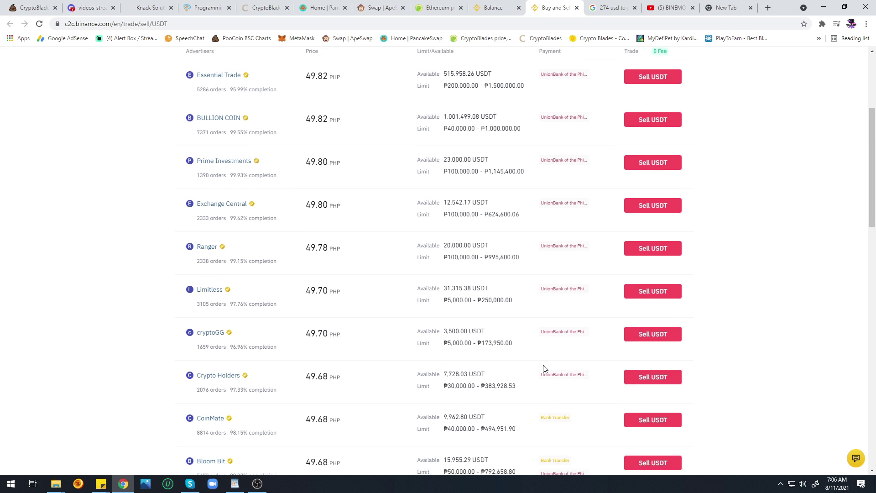
pyautogui.scroll(-1, 543, 368)
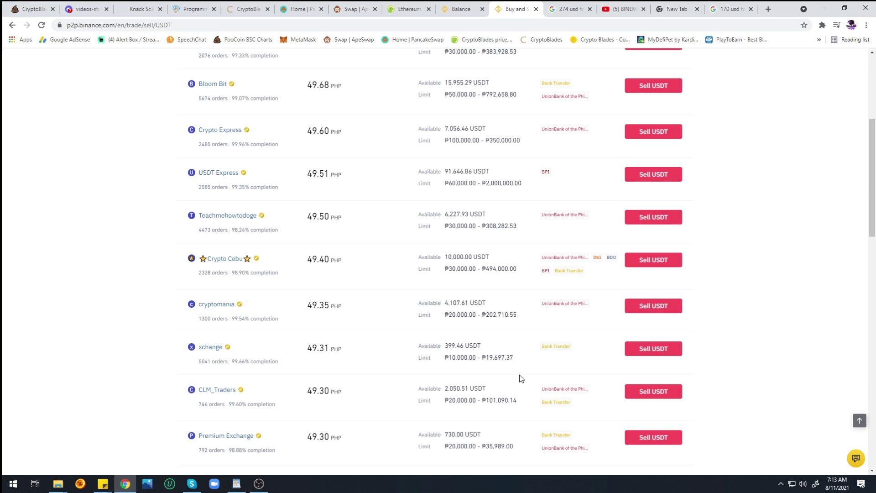
pyautogui.scroll(3, 521, 378)
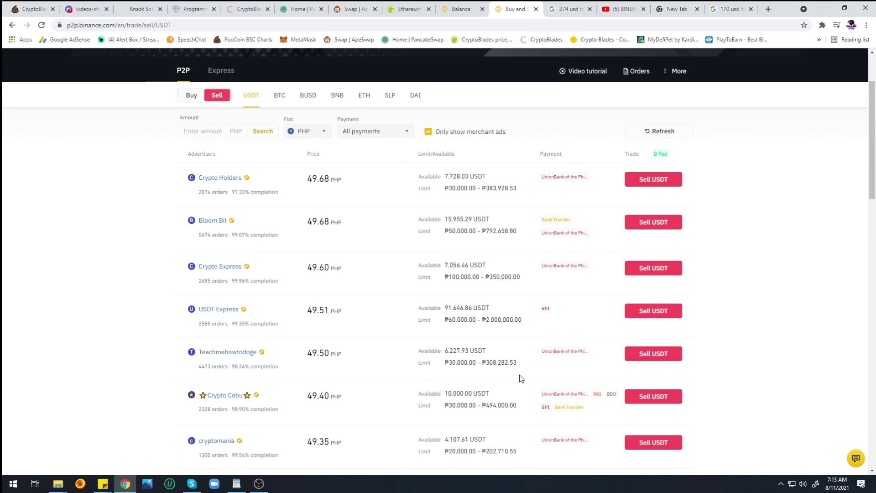
pyautogui.scroll(-5, 520, 377)
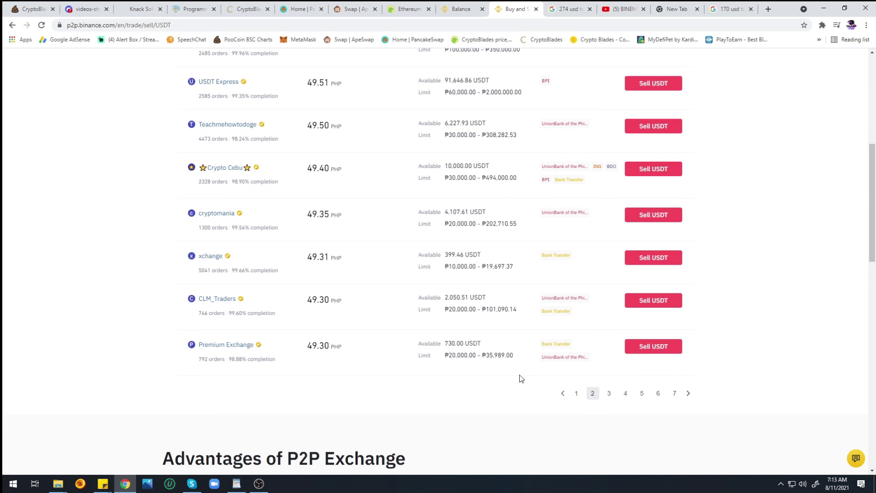
pyautogui.scroll(3, 536, 396)
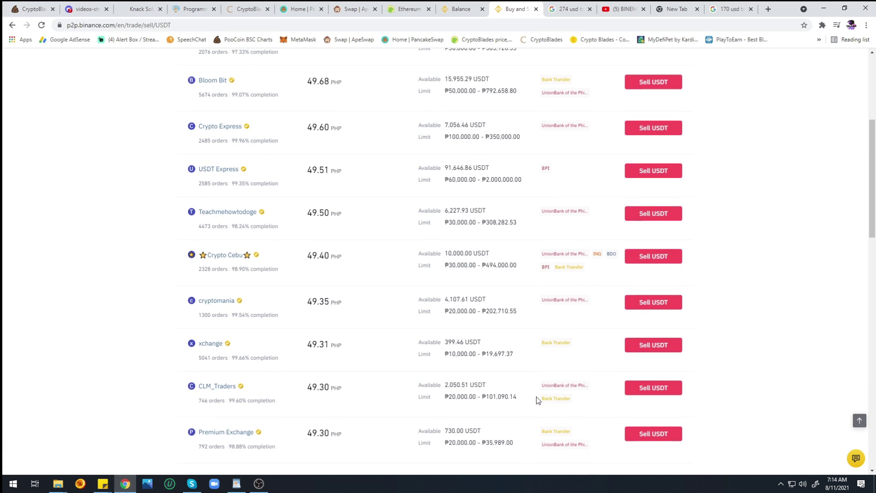
pyautogui.scroll(-6, 537, 396)
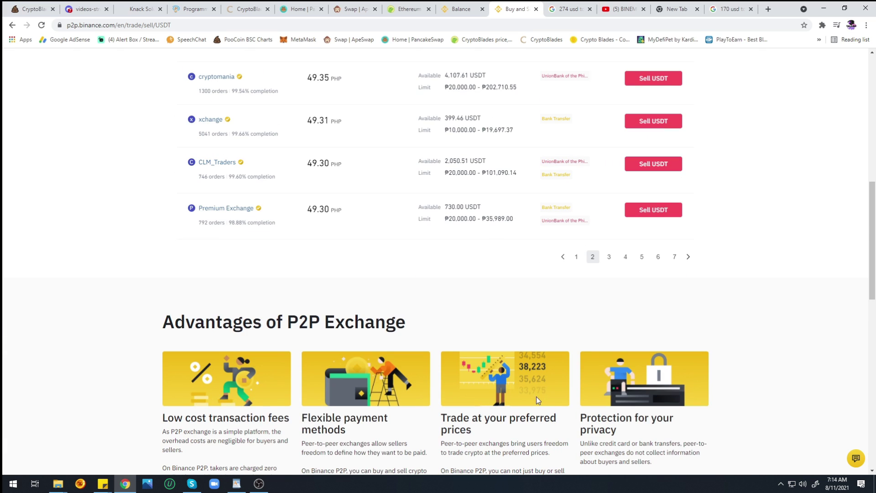
pyautogui.click(605, 264)
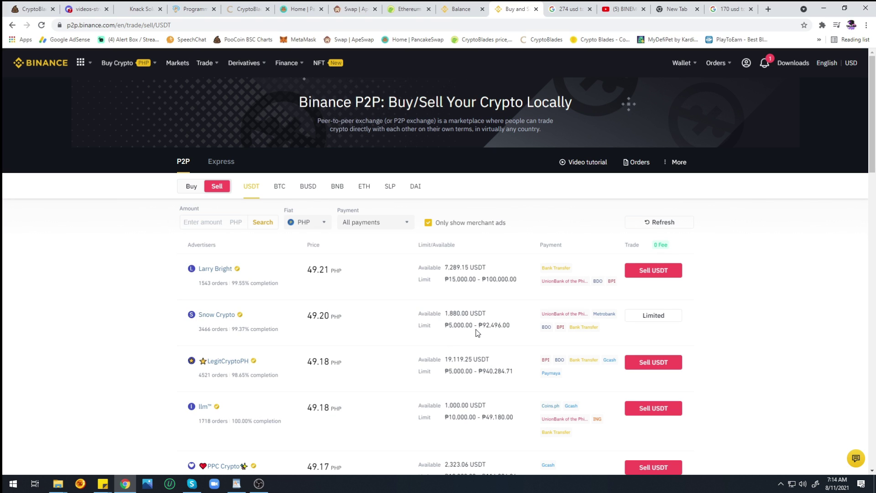
pyautogui.scroll(-2, 440, 342)
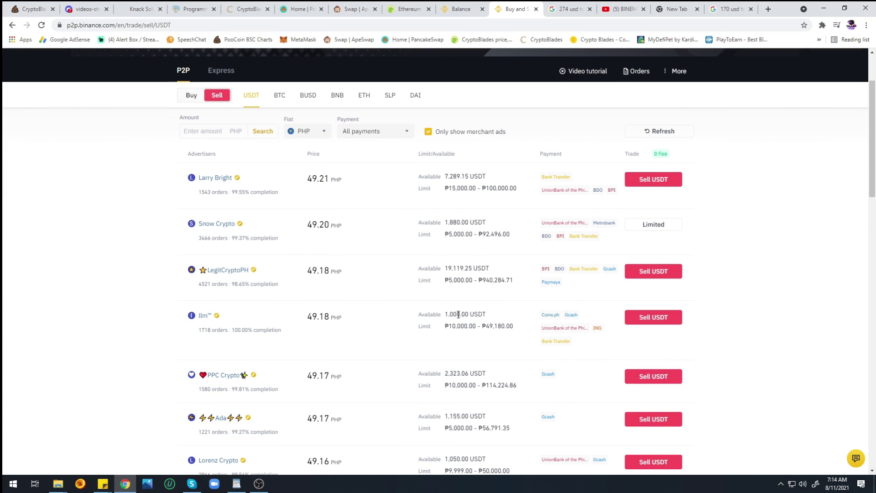
pyautogui.scroll(-2, 461, 314)
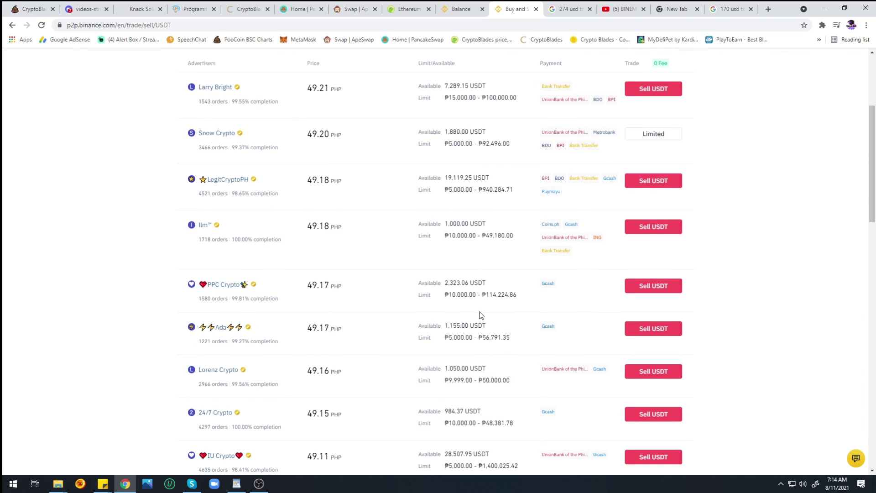
pyautogui.scroll(-1, 481, 315)
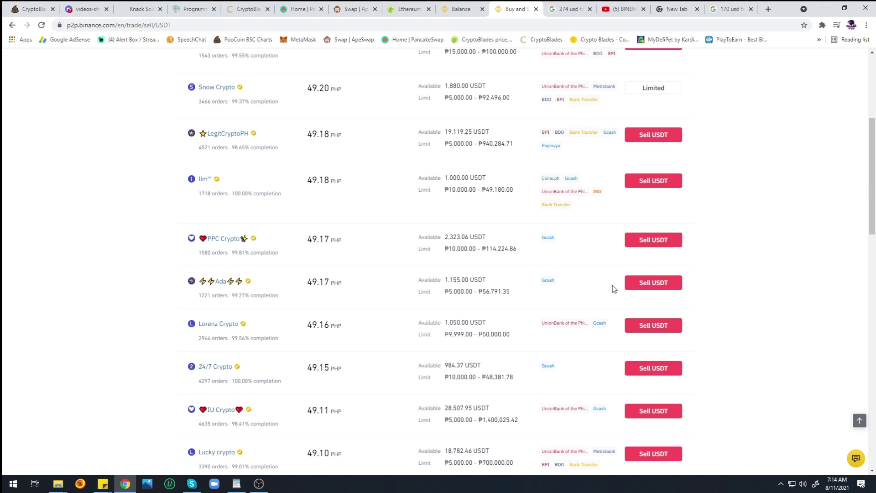
# Step: Sell all 170 USDT to the 49.17 PHP Gcash buyer for ₱8,358.90
pyautogui.click(650, 284)
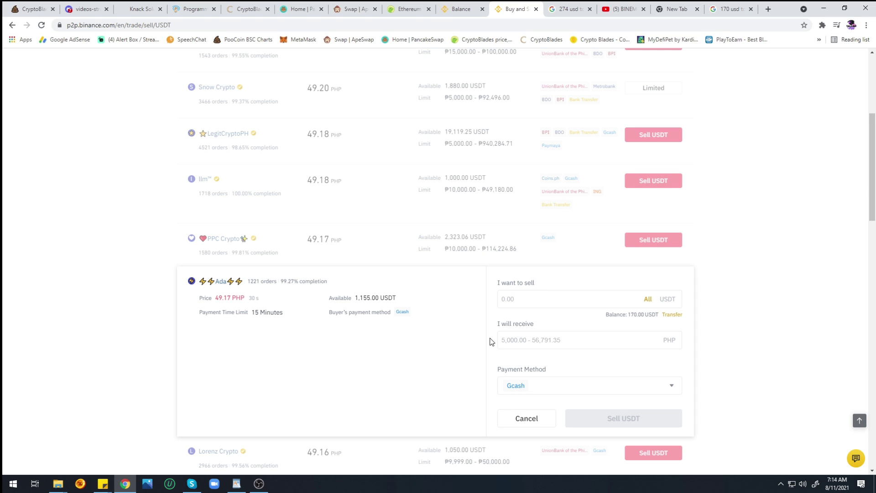
pyautogui.click(648, 300)
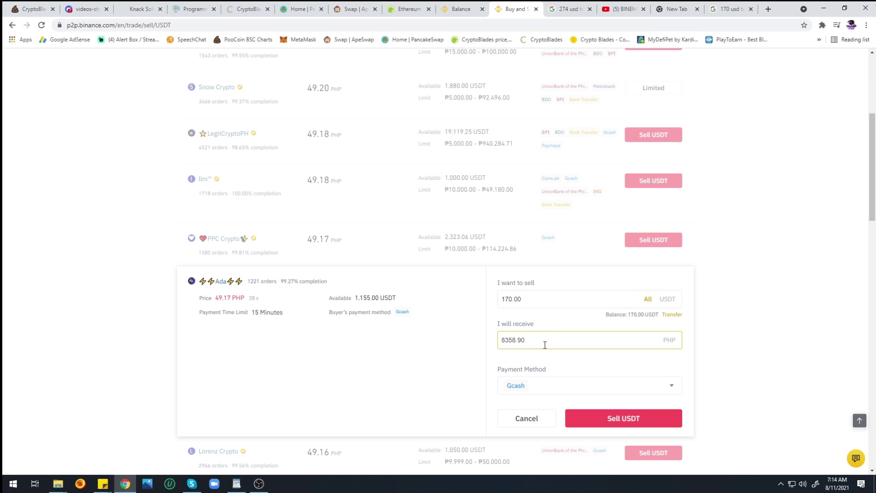
pyautogui.click(624, 421)
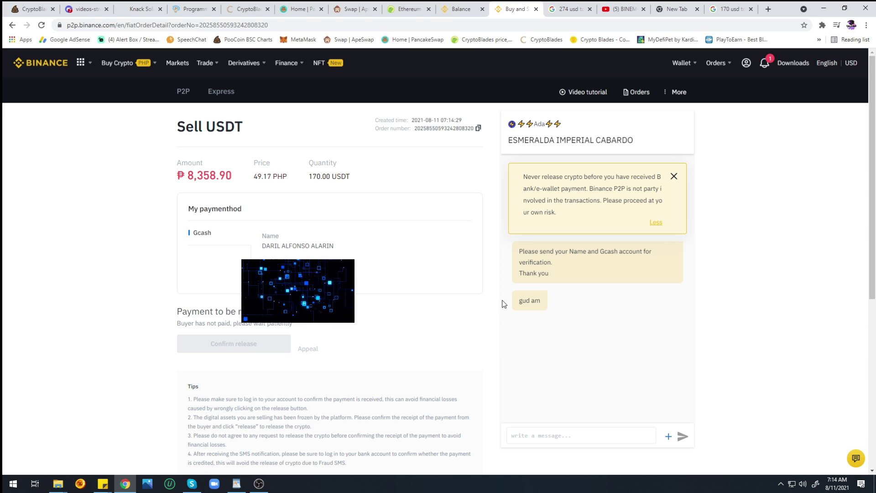
# Step: Send 'hello', then 'gcash', then the account holder's full name in the order chat
pyautogui.click(569, 436)
pyautogui.write('hello')
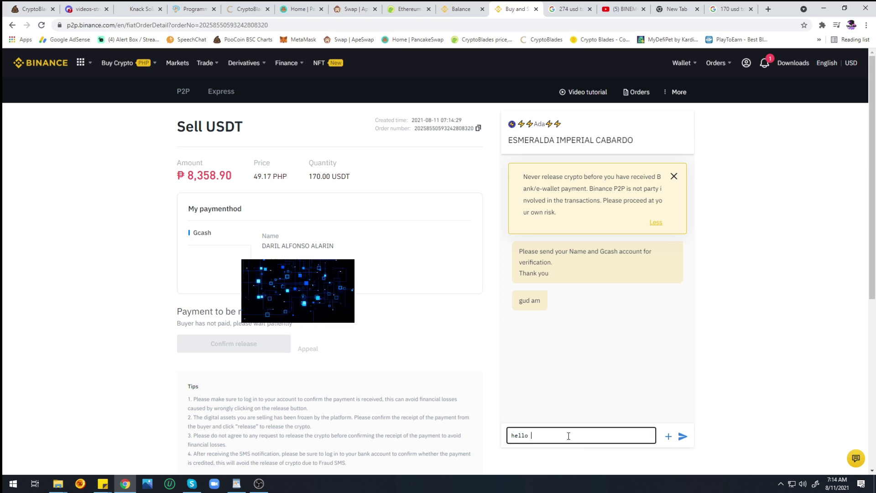
pyautogui.press('Return')
pyautogui.write('gcas')
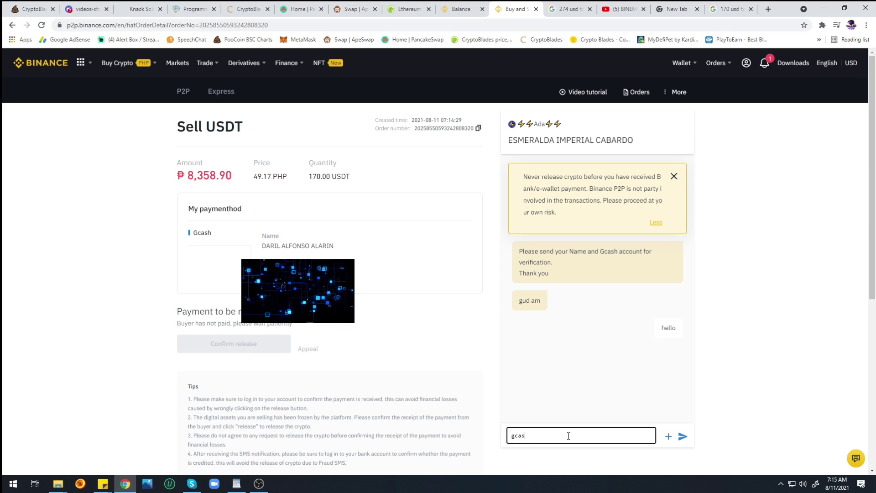
pyautogui.write('h')
pyautogui.press('Return')
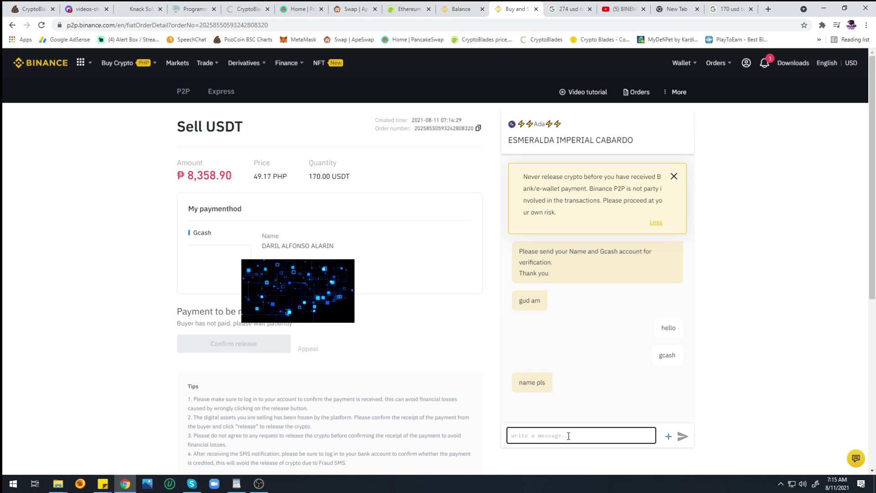
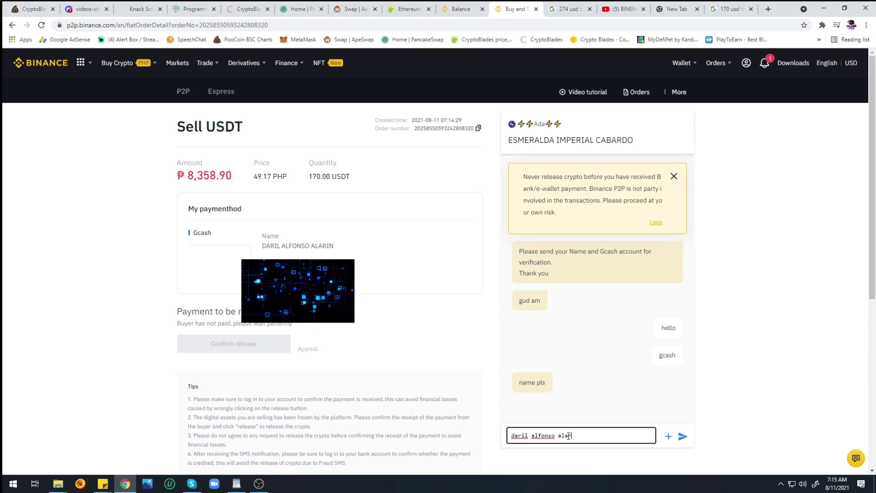
pyautogui.press('Return')
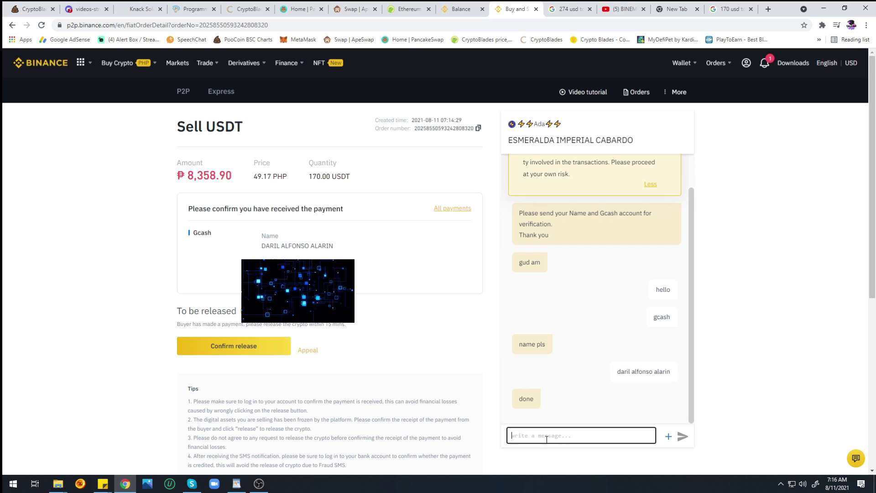
# Step: Confirm the payment arrived, release the 170 USDT, and enter the phone verification code
pyautogui.click(251, 345)
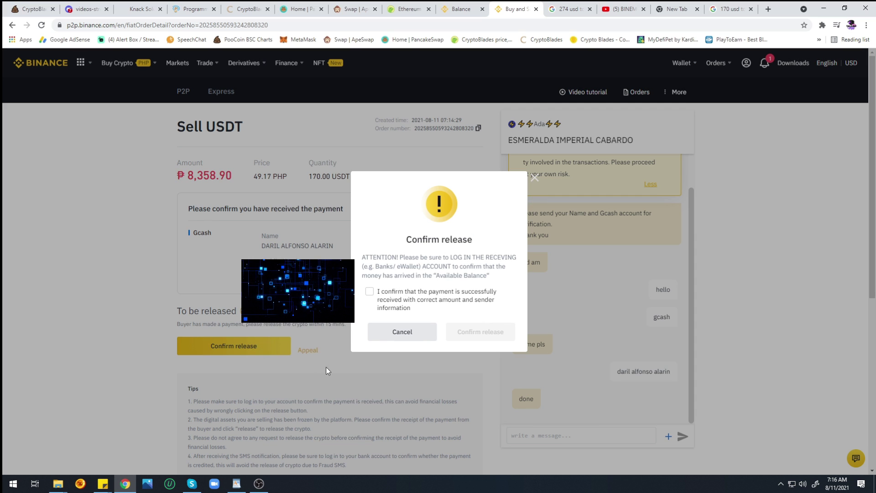
pyautogui.click(369, 291)
pyautogui.click(477, 337)
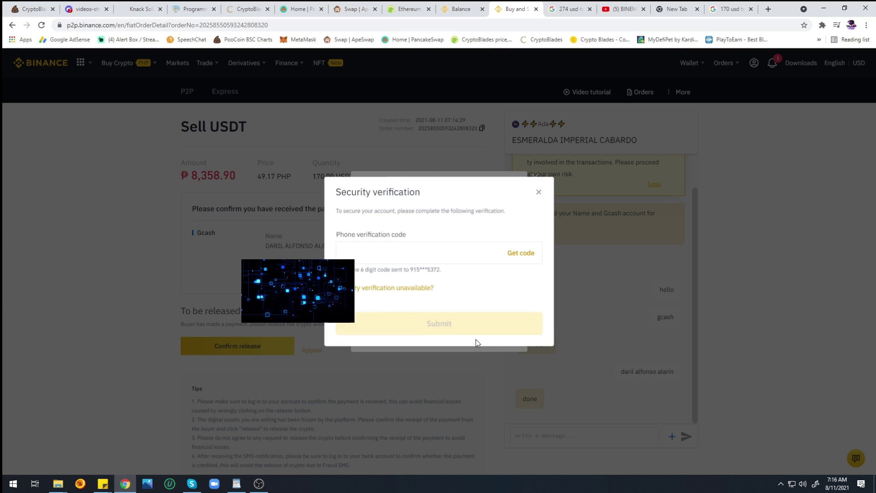
pyautogui.click(520, 258)
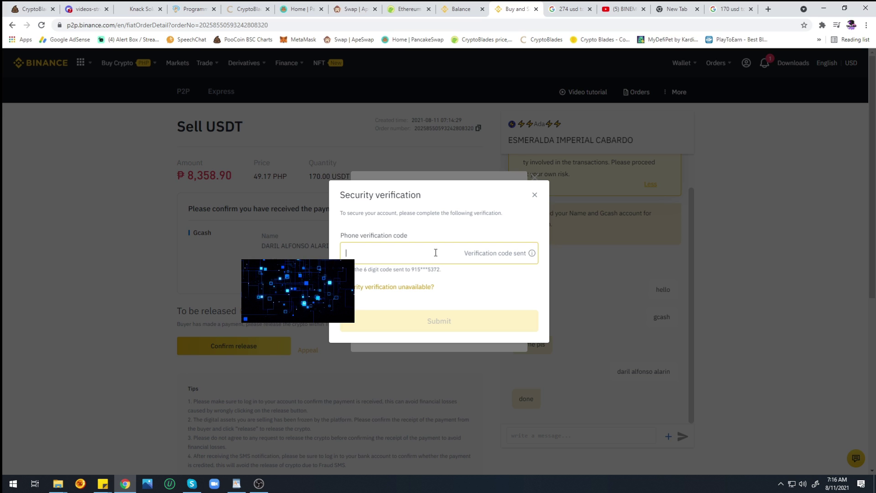
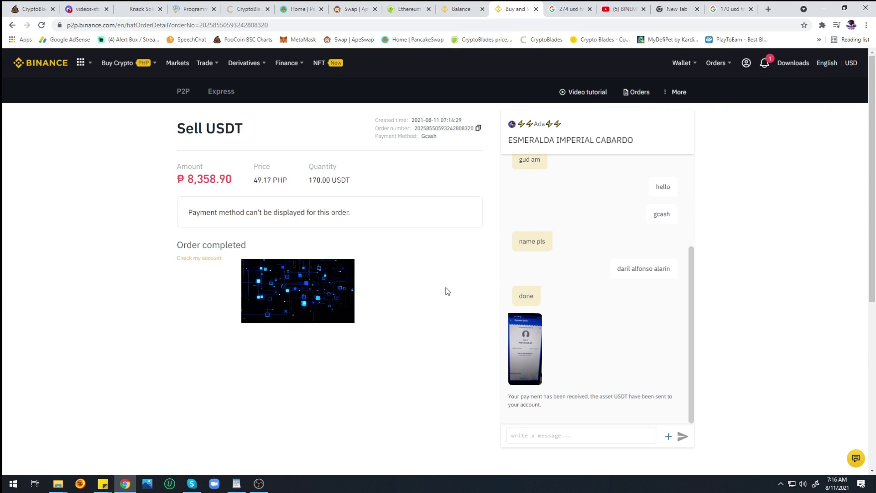
# Step: Reply 'tnx' in the chat and enlarge the buyer's Gcash payment screenshot
pyautogui.click(546, 437)
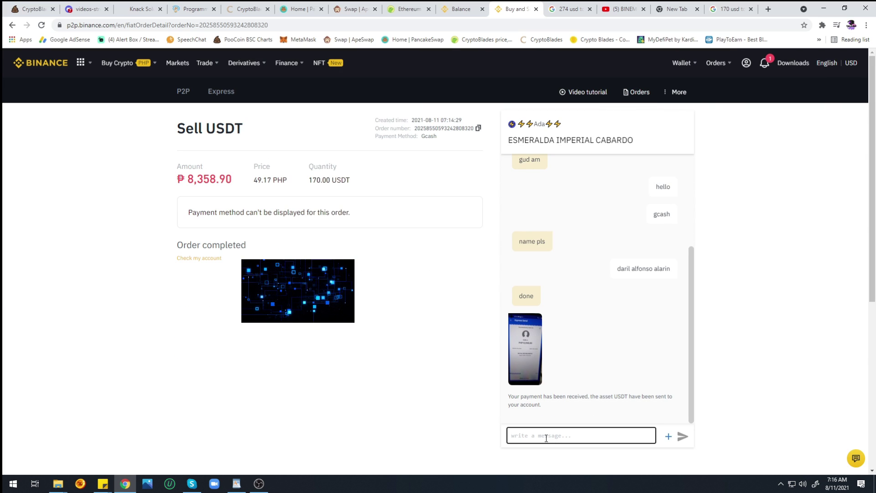
pyautogui.write('tnx')
pyautogui.press('Return')
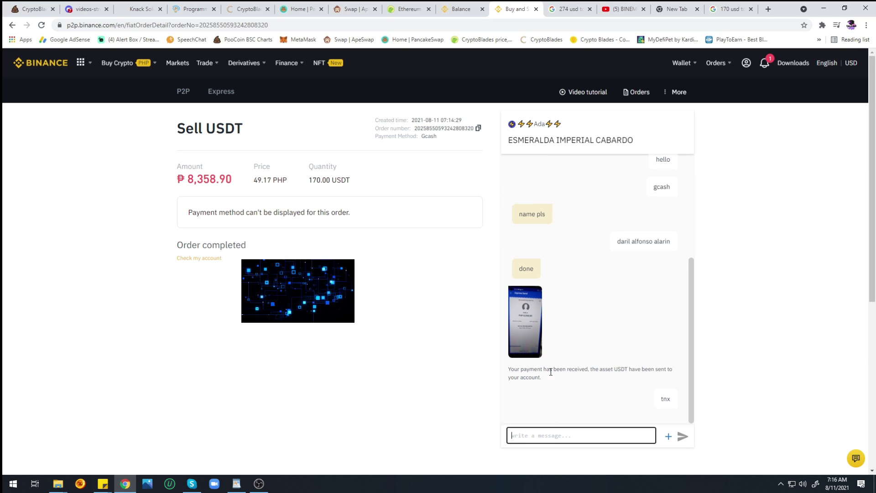
pyautogui.click(519, 332)
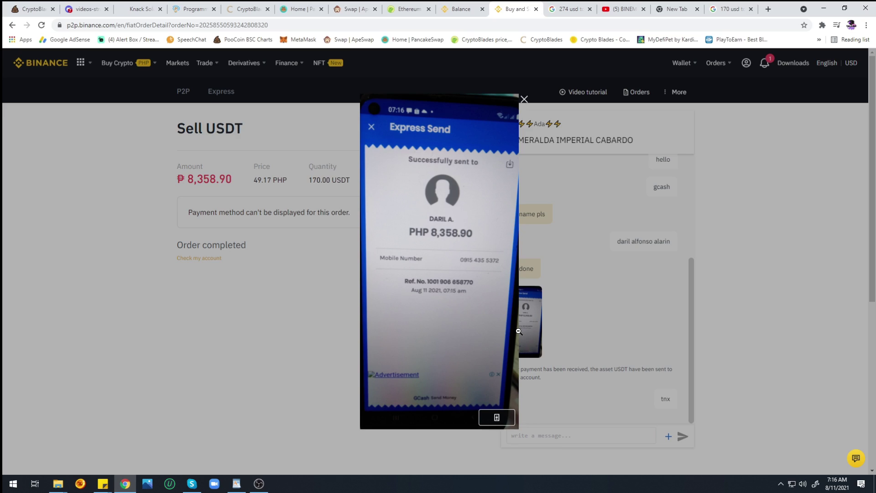